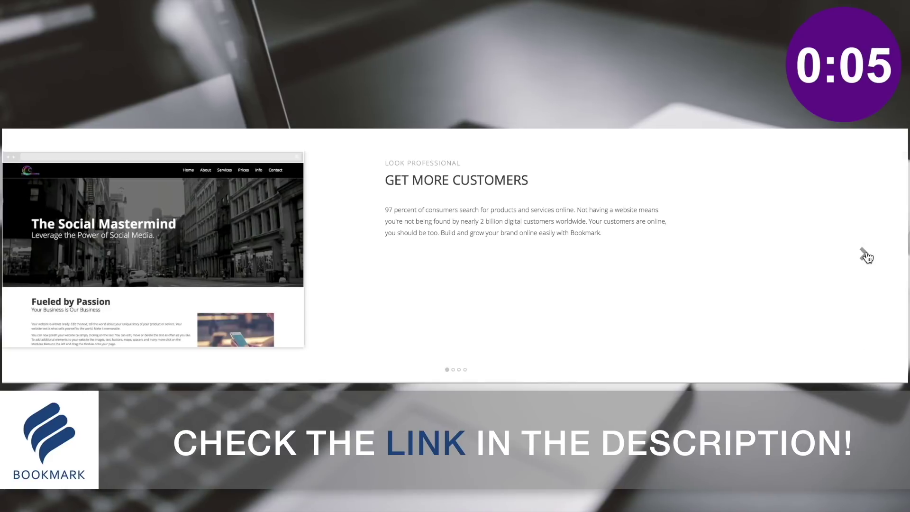
- Advance the sponsor slideshow through the website examples to reach Illustrator
{"action": "left_click", "coordinate": [866, 256]}
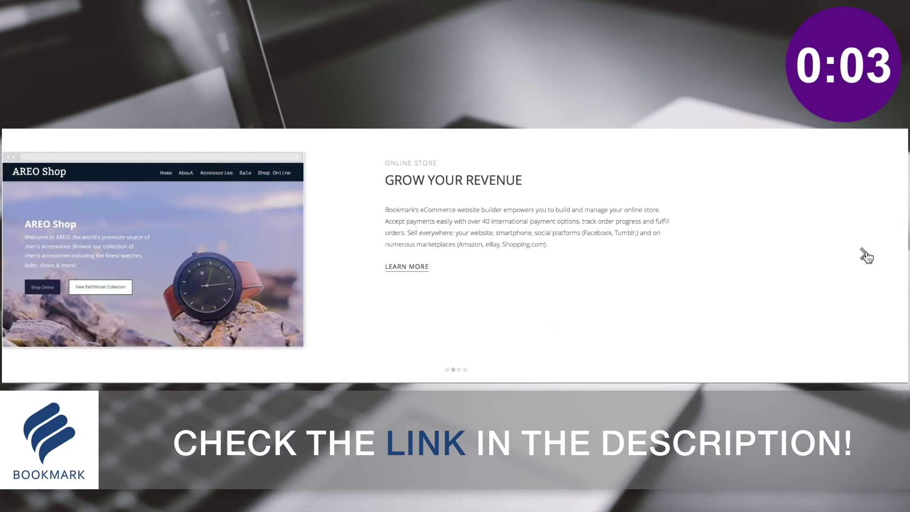
{"action": "left_click", "coordinate": [865, 256]}
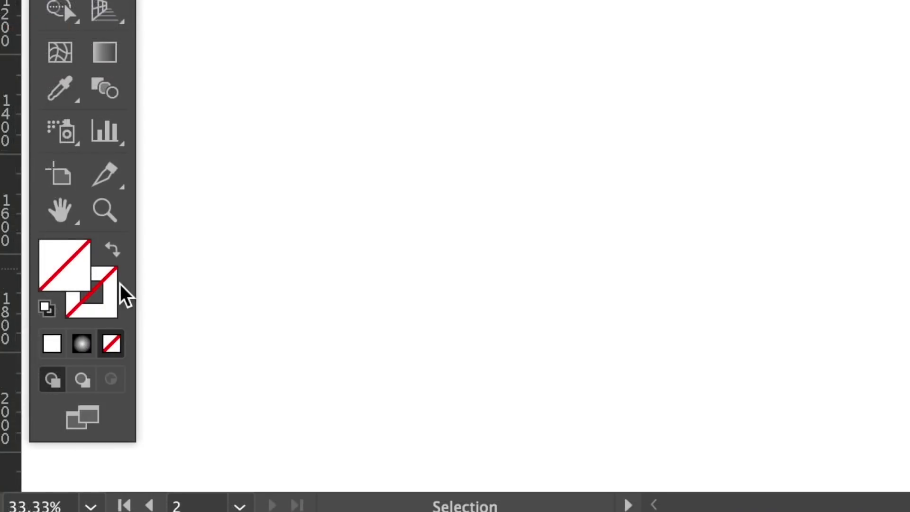
- Set a near-black stroke in the Color Picker, close the Color panel, and reveal the shape tools
{"action": "double_click", "coordinate": [108, 288]}
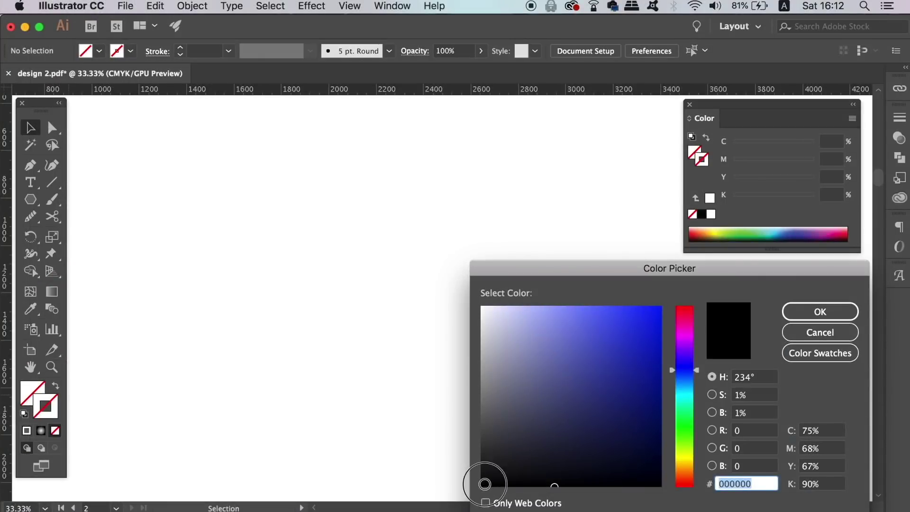
{"action": "left_click", "coordinate": [486, 483]}
{"action": "left_click", "coordinate": [820, 312]}
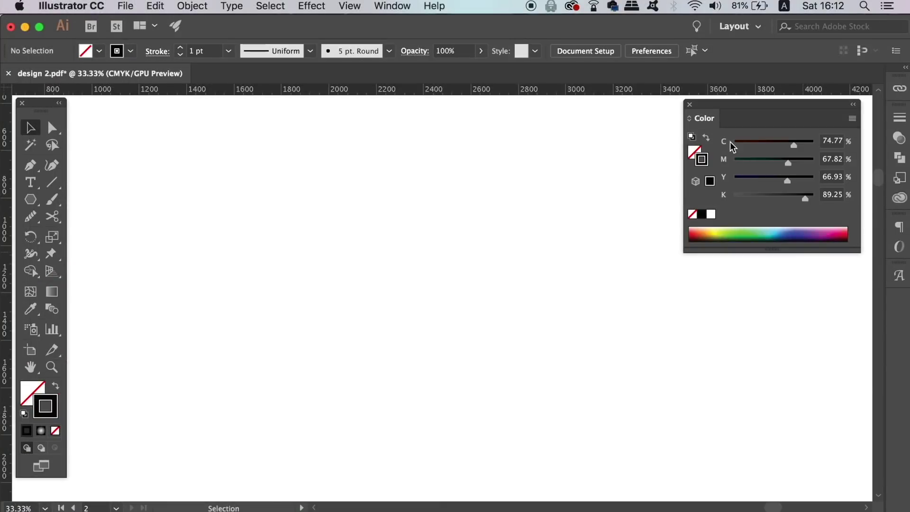
{"action": "left_click", "coordinate": [691, 105]}
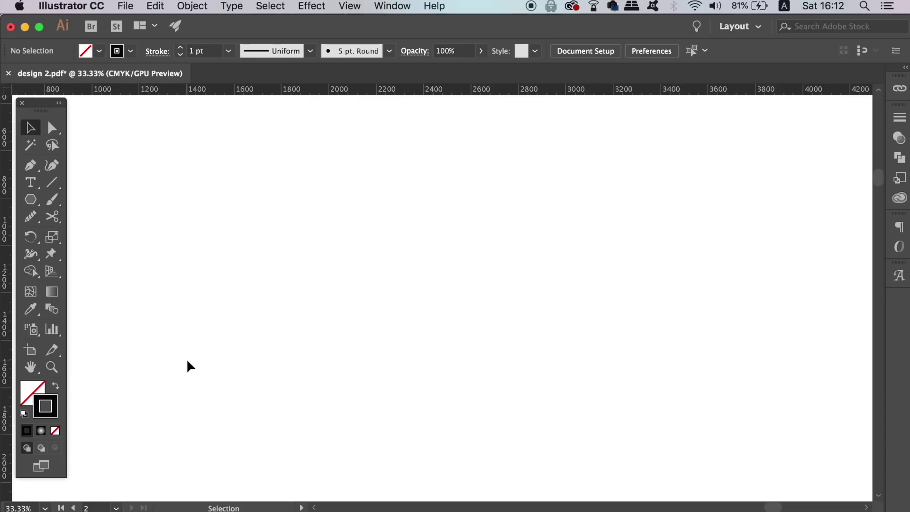
{"action": "left_click_drag", "start_coordinate": [31, 199], "coordinate": [124, 252]}
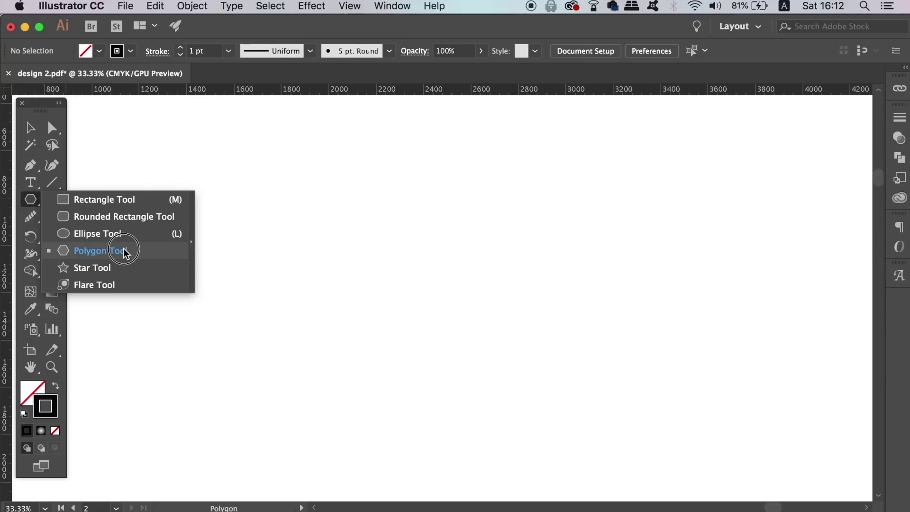
- Create an 8-sided polygon with the Polygon Tool, clicking the canvas to set its sides
{"action": "left_click_drag", "start_coordinate": [109, 248], "coordinate": [109, 248]}
{"action": "left_click", "coordinate": [423, 272]}
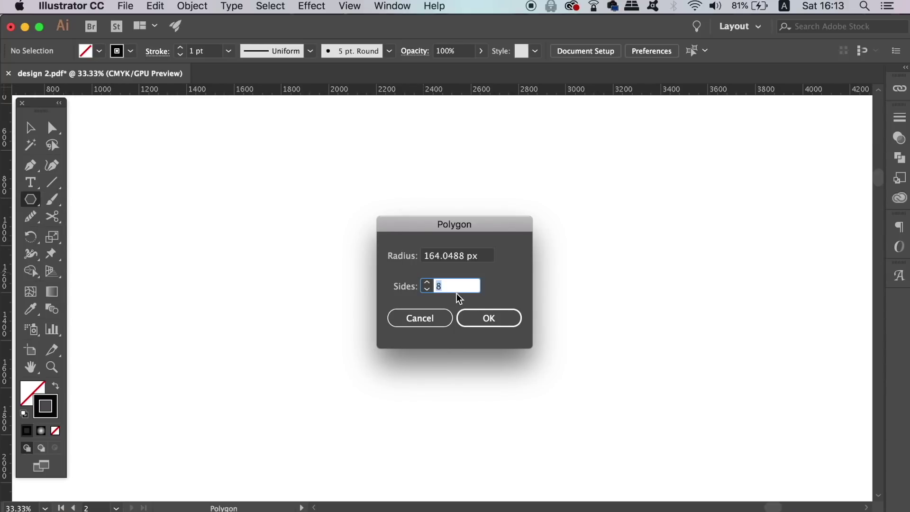
{"action": "left_click", "coordinate": [489, 318]}
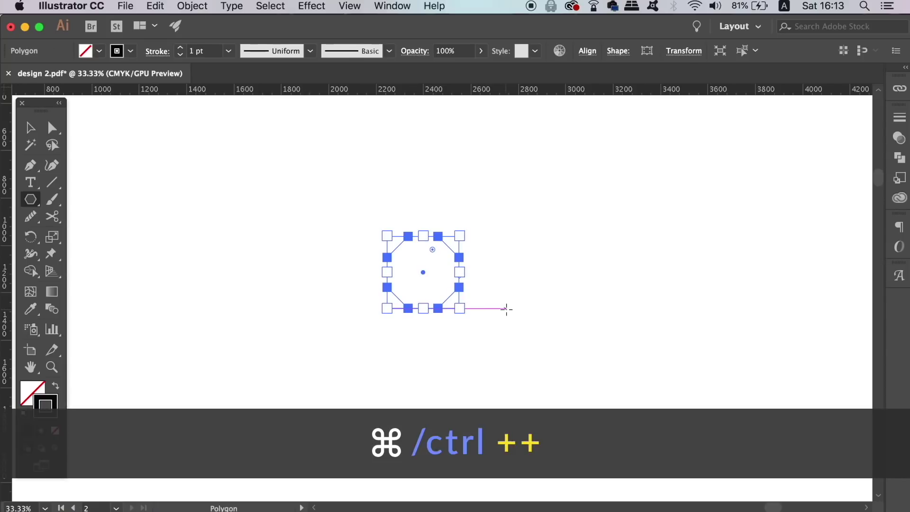
- Zoom in on the octagon, shift it left in the view, and select it
{"action": "key", "text": "super+plus"}
{"action": "key", "text": "super+plus"}
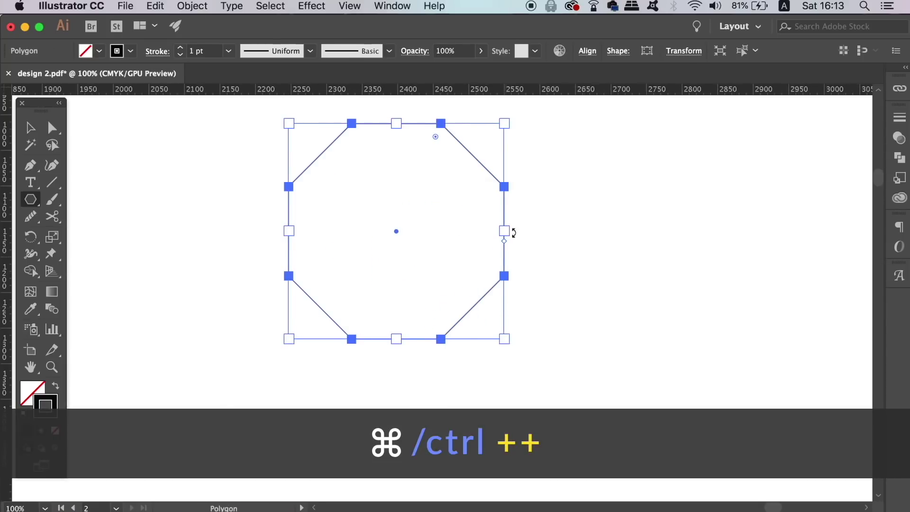
{"action": "key", "text": "v"}
{"action": "left_click", "coordinate": [581, 229]}
{"action": "mouse_move", "coordinate": [581, 230]}
{"action": "left_mouse_down"}
{"action": "mouse_move", "coordinate": [563, 292]}
{"action": "mouse_move", "coordinate": [498, 292]}
{"action": "mouse_move", "coordinate": [446, 275]}
{"action": "mouse_move", "coordinate": [429, 290]}
{"action": "left_mouse_up"}
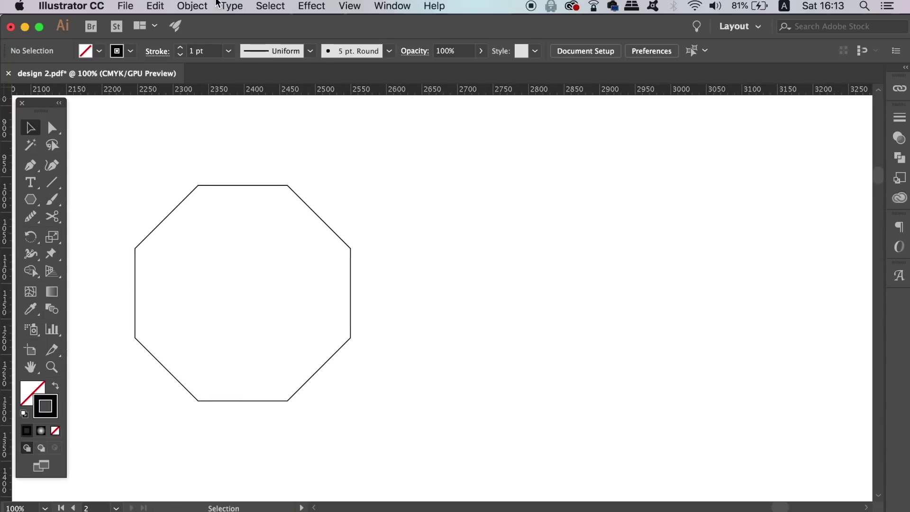
{"action": "left_click", "coordinate": [280, 186]}
- Start Effect > Distort & Transform > Transform on the octagon and move the dialog aside
{"action": "left_click", "coordinate": [312, 5]}
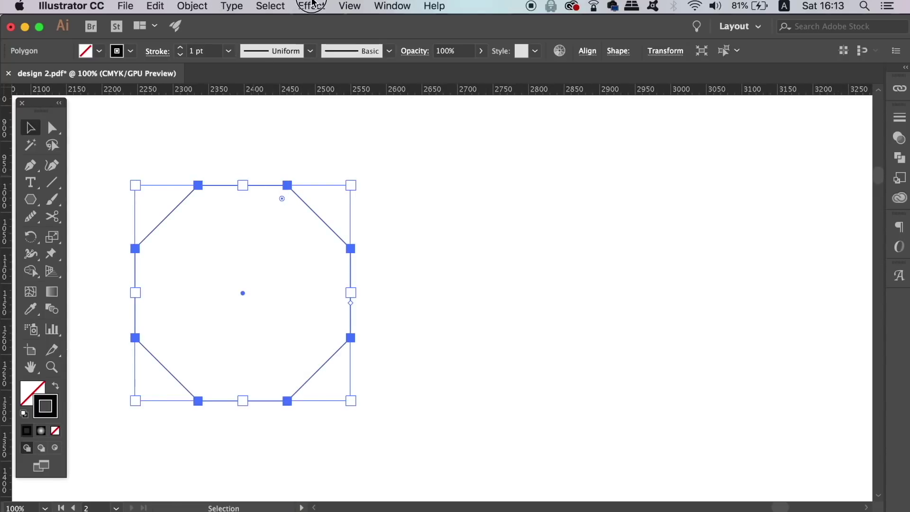
{"action": "mouse_move", "coordinate": [384, 135]}
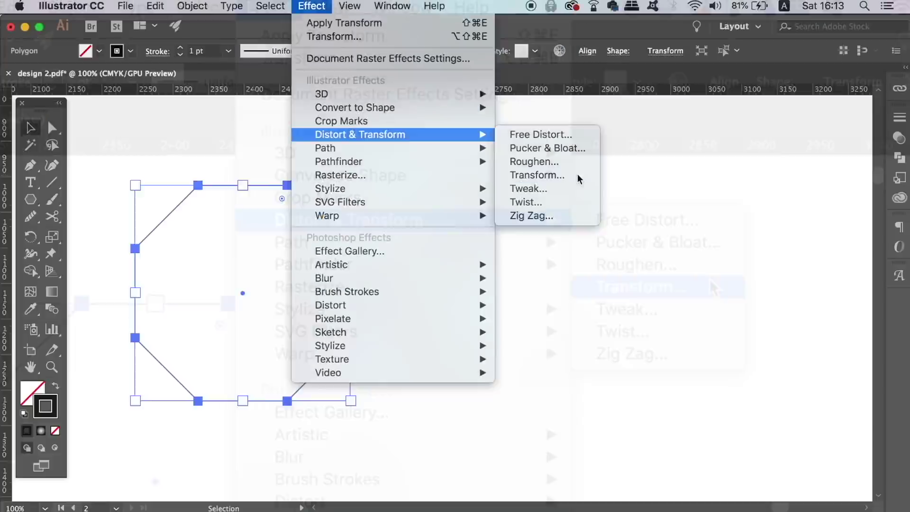
{"action": "left_click", "coordinate": [710, 284]}
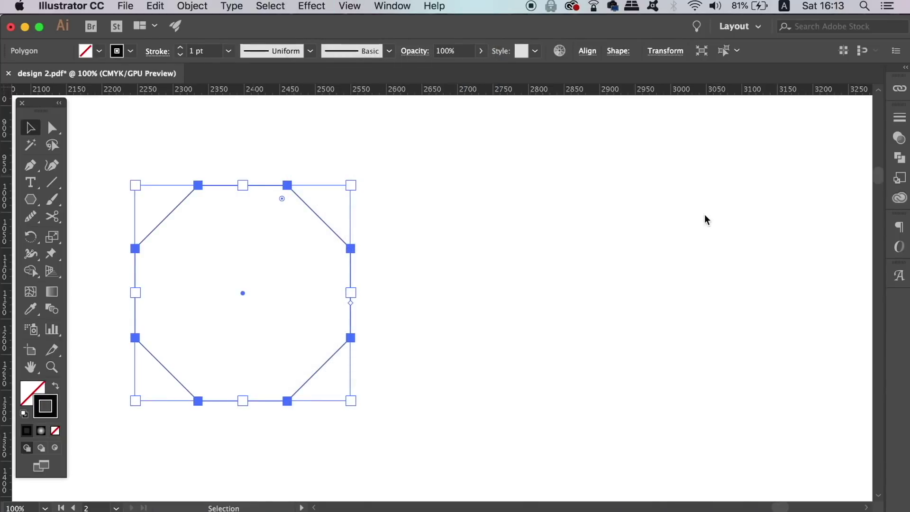
{"action": "left_click_drag", "start_coordinate": [629, 93], "coordinate": [648, 79]}
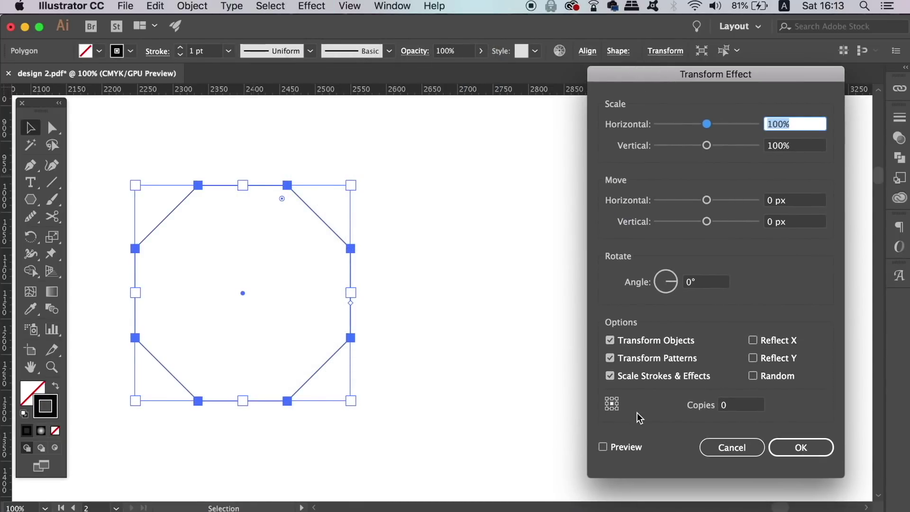
- Turn on Preview, set 50 copies, and narrow Horizontal Scale to 89%
{"action": "left_click", "coordinate": [634, 449]}
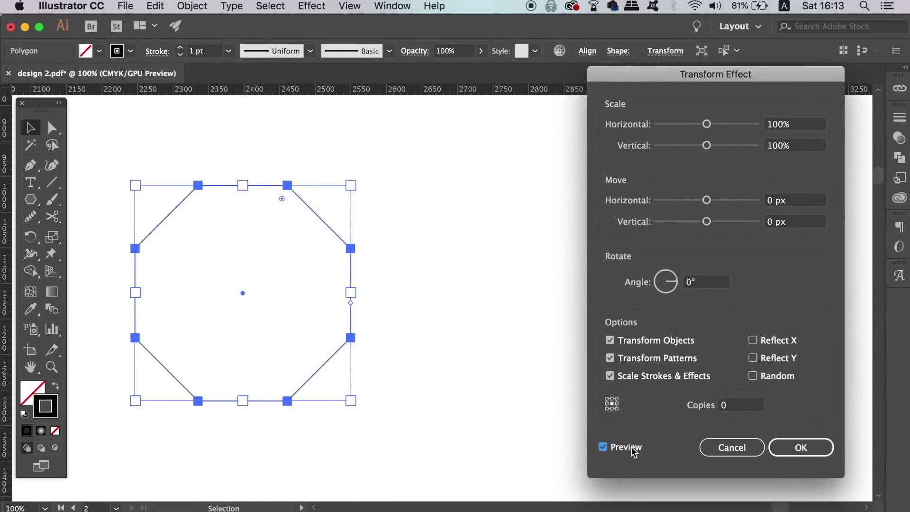
{"action": "left_click", "coordinate": [743, 405]}
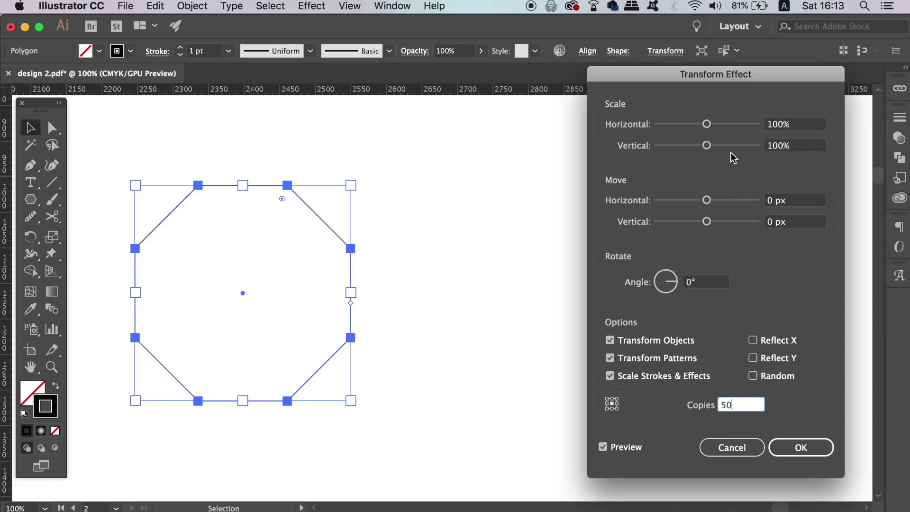
{"action": "left_click_drag", "start_coordinate": [708, 125], "coordinate": [704, 122]}
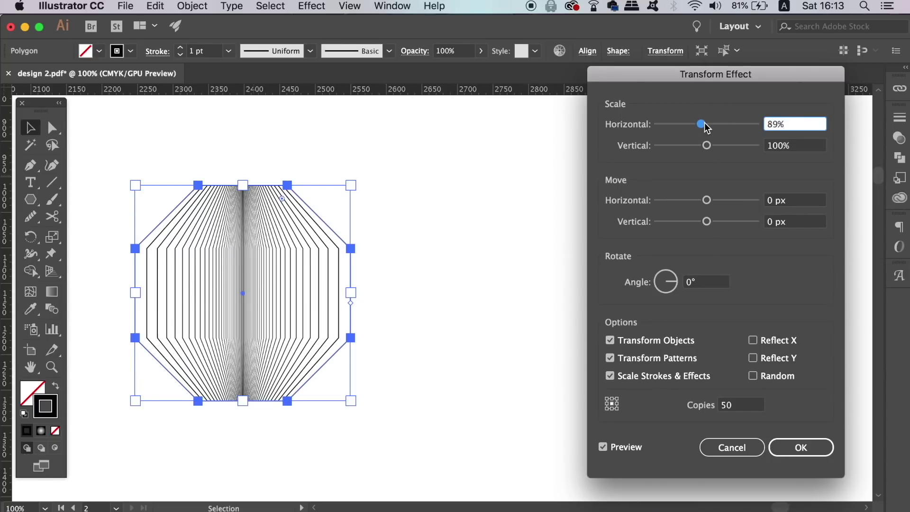
{"action": "left_click", "coordinate": [704, 123]}
- Raise Horizontal Scale to 95%, toggle Scale Strokes & Effects, and set Move Vertical to -6 px
{"action": "left_click_drag", "start_coordinate": [705, 123], "coordinate": [706, 124]}
{"action": "left_click", "coordinate": [707, 124]}
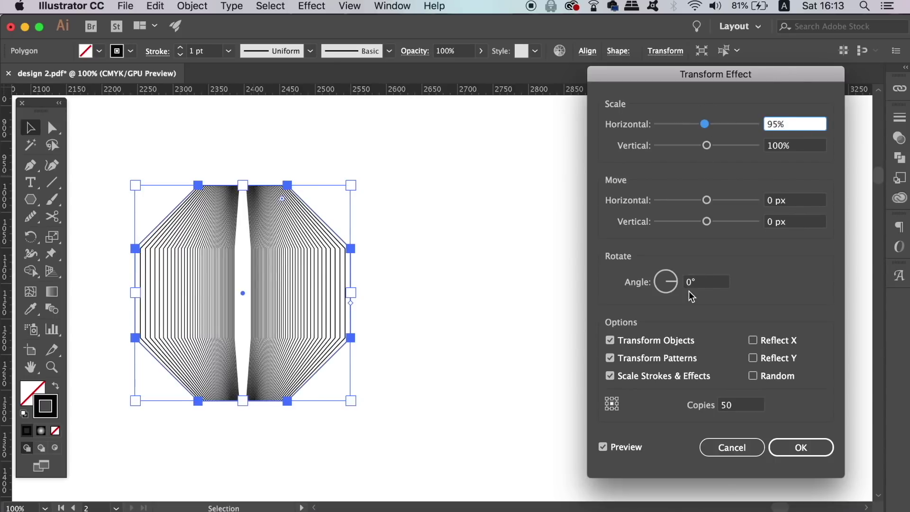
{"action": "left_click", "coordinate": [645, 375]}
{"action": "left_click", "coordinate": [646, 376]}
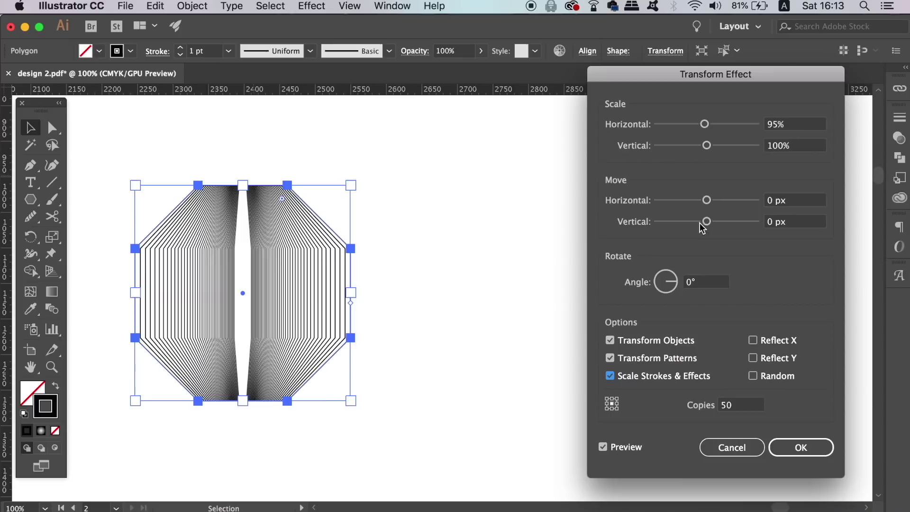
{"action": "left_click", "coordinate": [707, 200]}
{"action": "left_click_drag", "start_coordinate": [706, 201], "coordinate": [705, 220]}
- Try different rotation angles and vertical offsets, settling on a 4° turn with no offset
{"action": "left_click", "coordinate": [665, 283]}
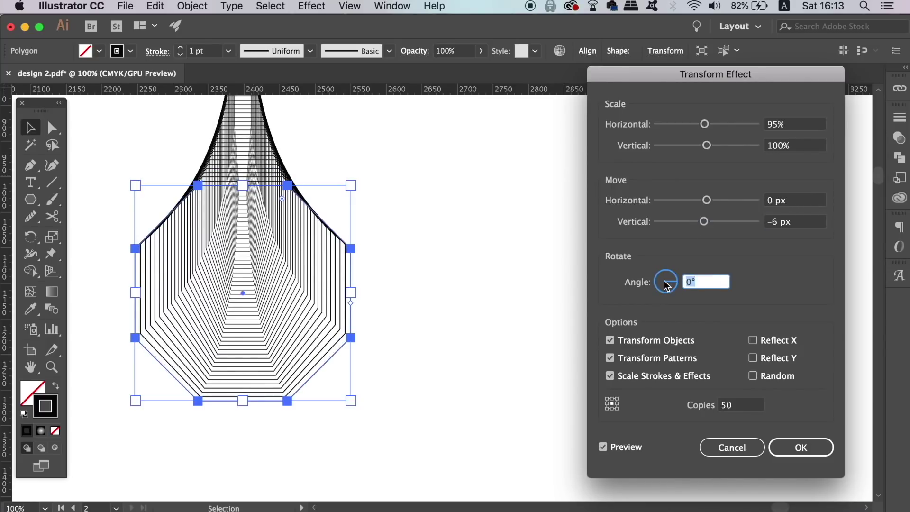
{"action": "key", "text": "Up"}
{"action": "key", "text": "Up"}
{"action": "key", "text": "Up"}
{"action": "key", "text": "Up"}
{"action": "key", "text": "Up"}
{"action": "key", "text": "Up"}
{"action": "key", "text": "Up"}
{"action": "key", "text": "Up"}
{"action": "key", "text": "Up"}
{"action": "key", "text": "Up"}
{"action": "key", "text": "Up"}
{"action": "key", "text": "Up"}
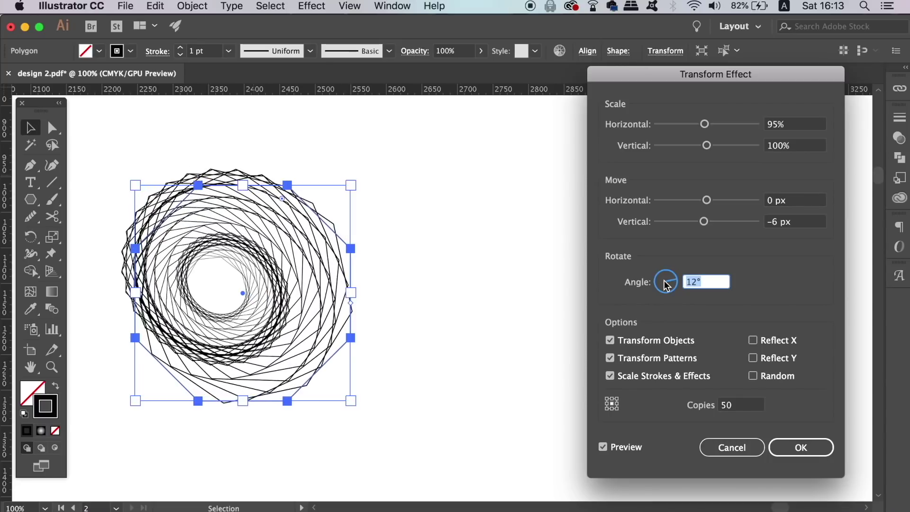
{"action": "left_click_drag", "start_coordinate": [704, 222], "coordinate": [707, 221]}
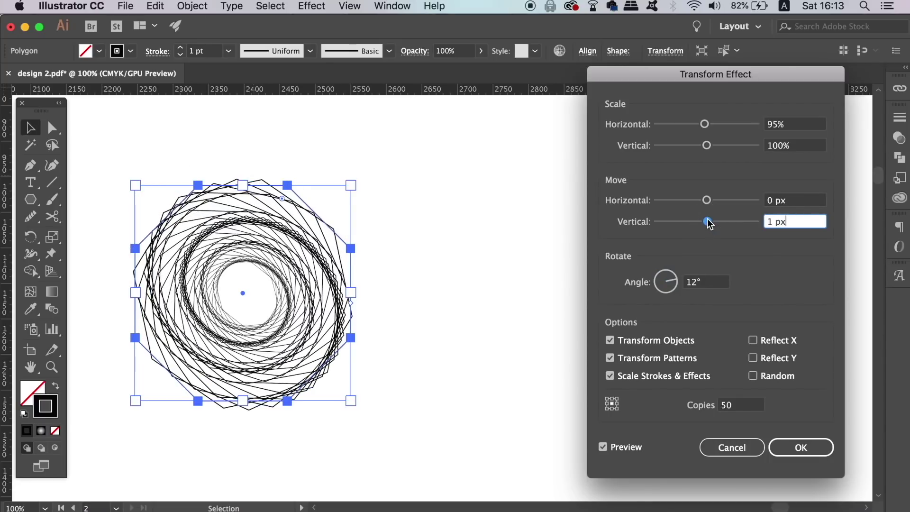
{"action": "left_click", "coordinate": [713, 283]}
{"action": "key", "text": "Down"}
{"action": "key", "text": "Down"}
{"action": "key", "text": "Down"}
{"action": "key", "text": "Down"}
{"action": "key", "text": "Down"}
{"action": "key", "text": "Down"}
{"action": "key", "text": "Down"}
{"action": "key", "text": "Down"}
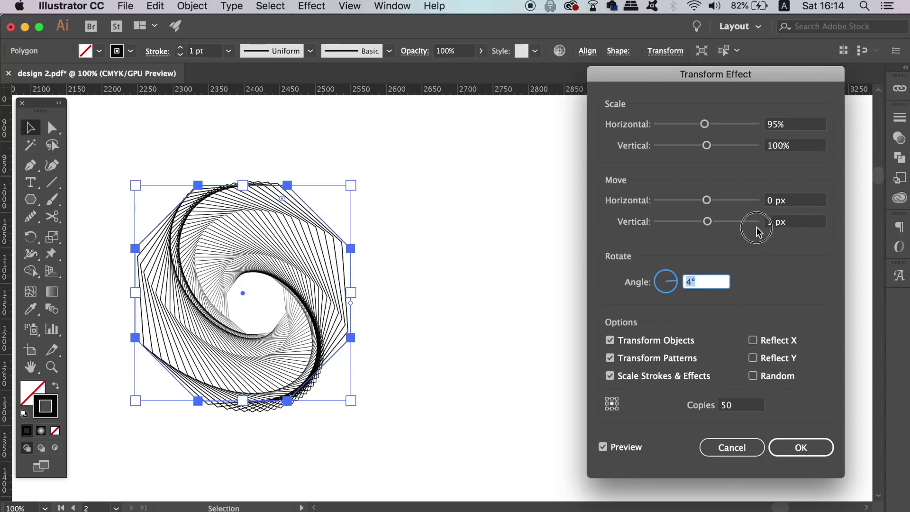
{"action": "left_click_drag", "start_coordinate": [707, 221], "coordinate": [706, 222]}
{"action": "key", "text": "Tab"}
{"action": "key", "text": "Up"}
{"action": "key", "text": "Up"}
{"action": "key", "text": "Up"}
{"action": "key", "text": "Up"}
{"action": "key", "text": "Up"}
{"action": "key", "text": "Up"}
{"action": "key", "text": "Up"}
{"action": "key", "text": "Up"}
{"action": "key", "text": "Up"}
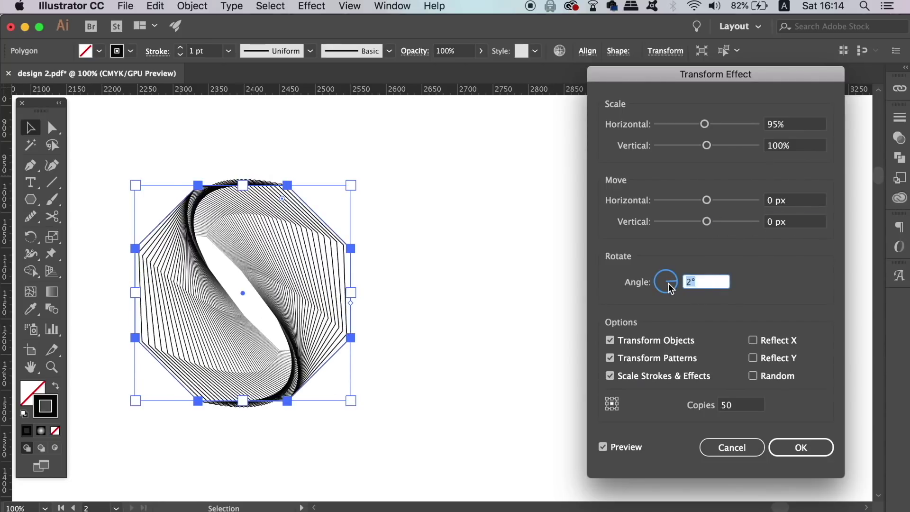
{"action": "key", "text": "Down"}
{"action": "key", "text": "Down"}
{"action": "key", "text": "Down"}
{"action": "key", "text": "Down"}
{"action": "key", "text": "Down"}
{"action": "key", "text": "Down"}
{"action": "key", "text": "Down"}
{"action": "key", "text": "Down"}
{"action": "key", "text": "Down"}
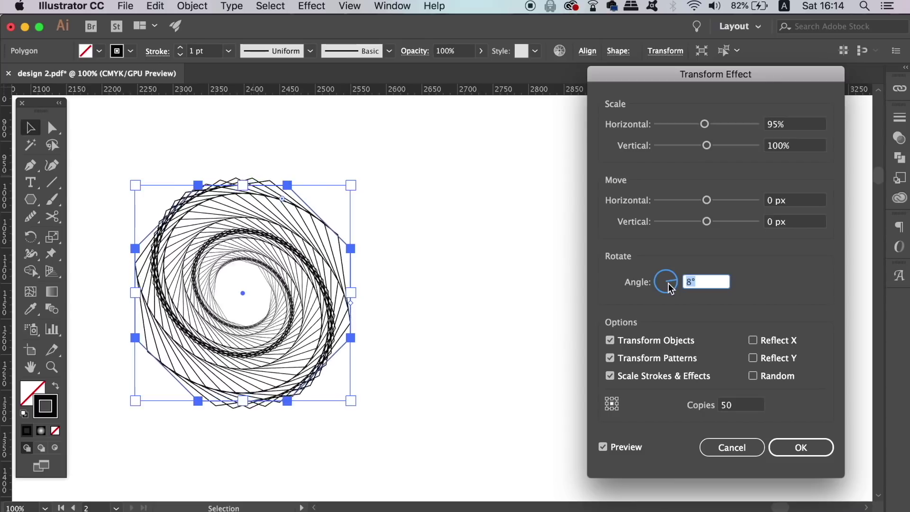
- Change the copies count, raise rotation to 7°, offset copies vertically, and apply the spiral effect
{"action": "key", "text": "Tab"}
{"action": "type", "text": "40"}
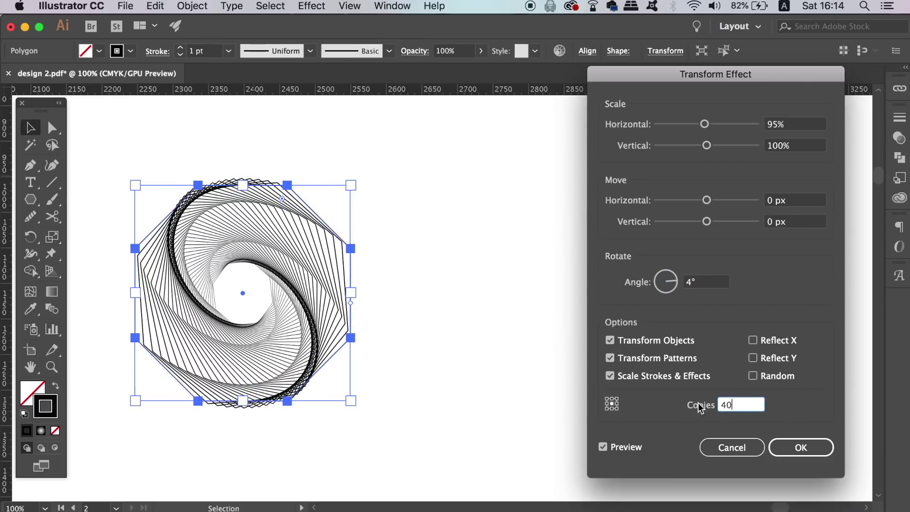
{"action": "key", "text": "shift+Tab"}
{"action": "key", "text": "Down"}
{"action": "key", "text": "Up"}
{"action": "key", "text": "Up"}
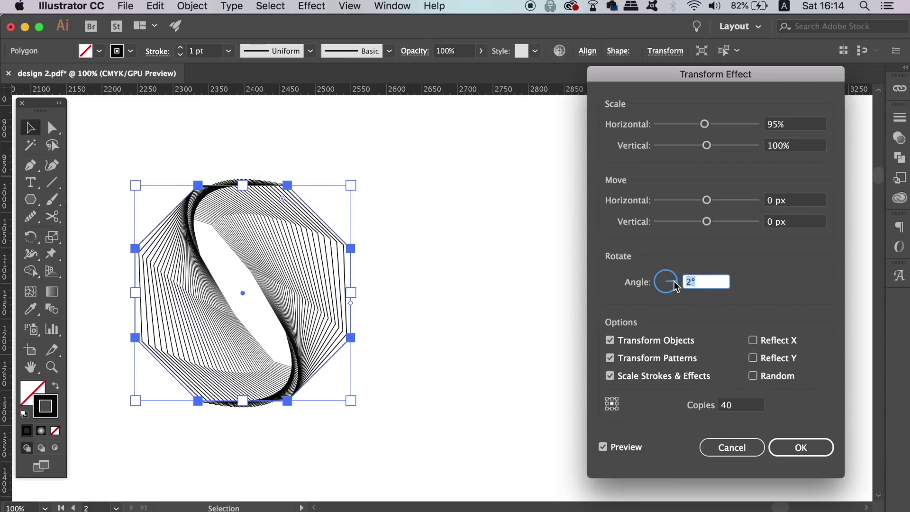
{"action": "key", "text": "Up"}
{"action": "key", "text": "Up"}
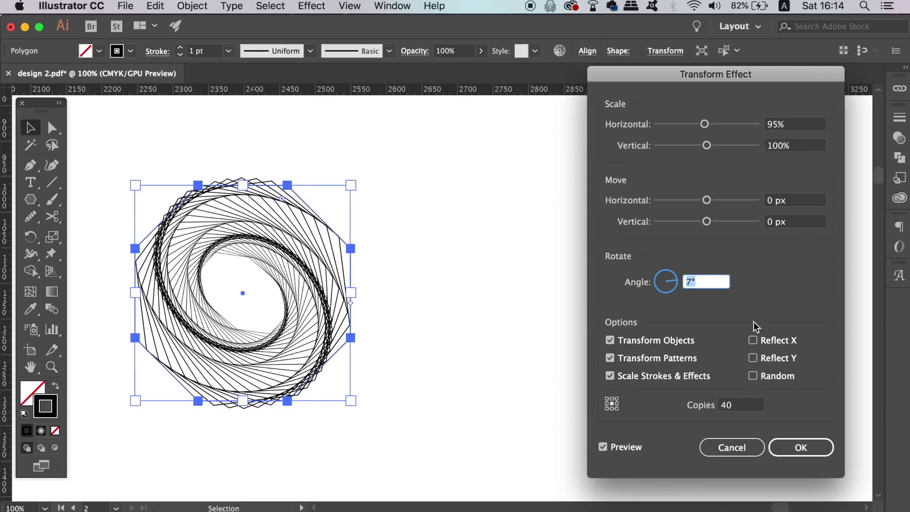
{"action": "left_click", "coordinate": [675, 376]}
{"action": "left_click", "coordinate": [675, 376]}
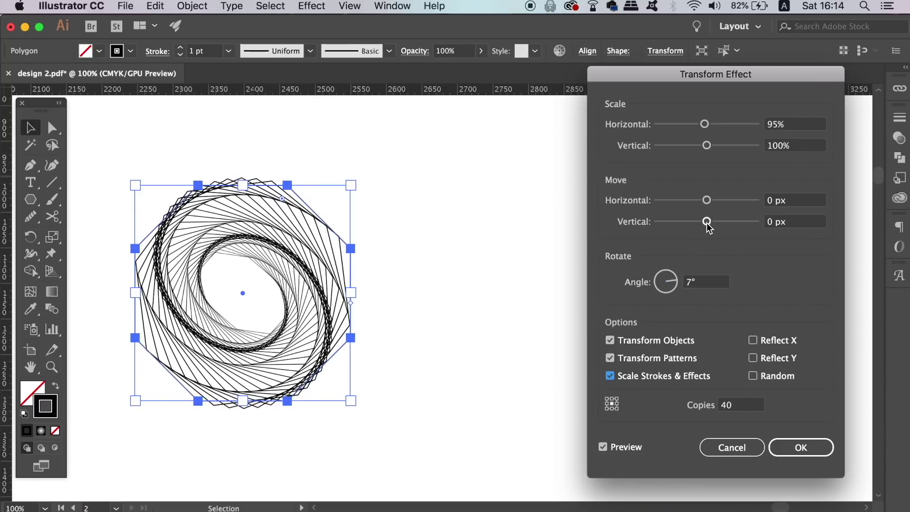
{"action": "left_click_drag", "start_coordinate": [706, 221], "coordinate": [698, 224]}
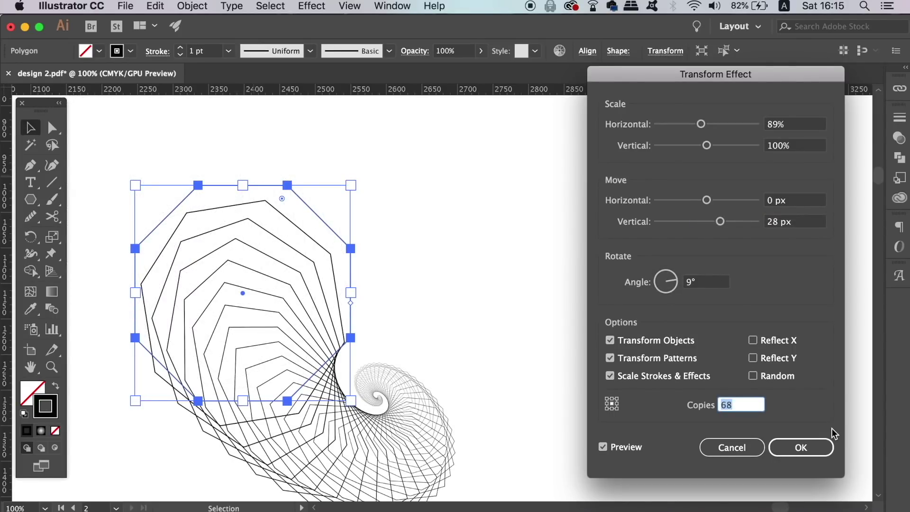
{"action": "left_click", "coordinate": [801, 447]}
- Zoom out and drag the shell spiral to the upper right of the artboard
{"action": "left_click", "coordinate": [522, 303]}
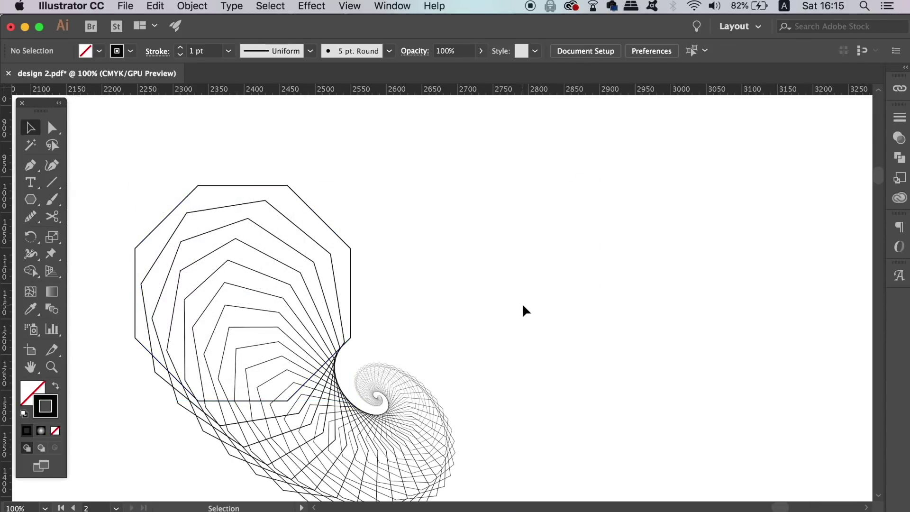
{"action": "left_click_drag", "start_coordinate": [521, 303], "coordinate": [555, 261]}
{"action": "key", "text": "super+minus"}
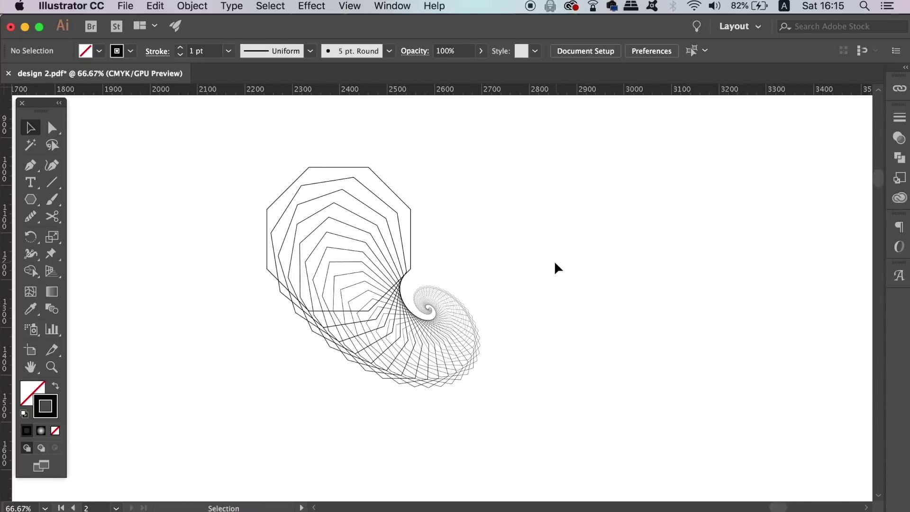
{"action": "left_click", "coordinate": [386, 273]}
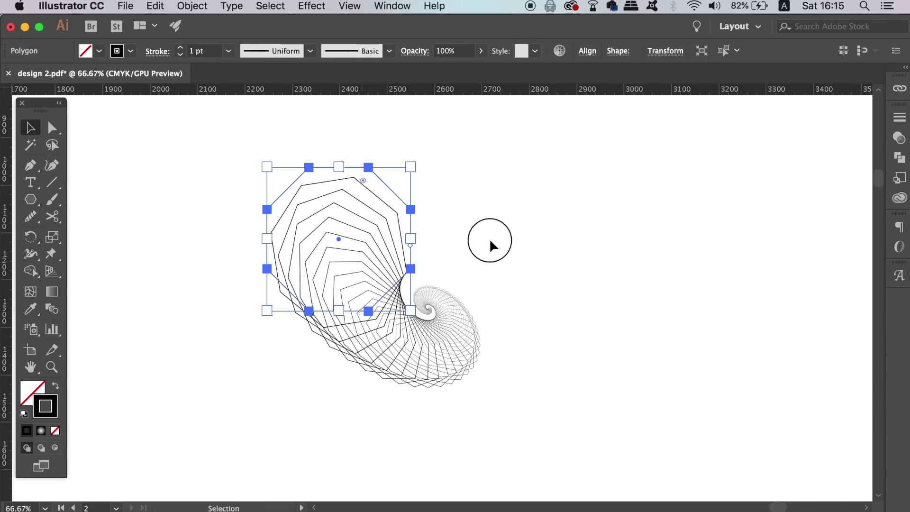
{"action": "left_click_drag", "start_coordinate": [363, 265], "coordinate": [709, 226]}
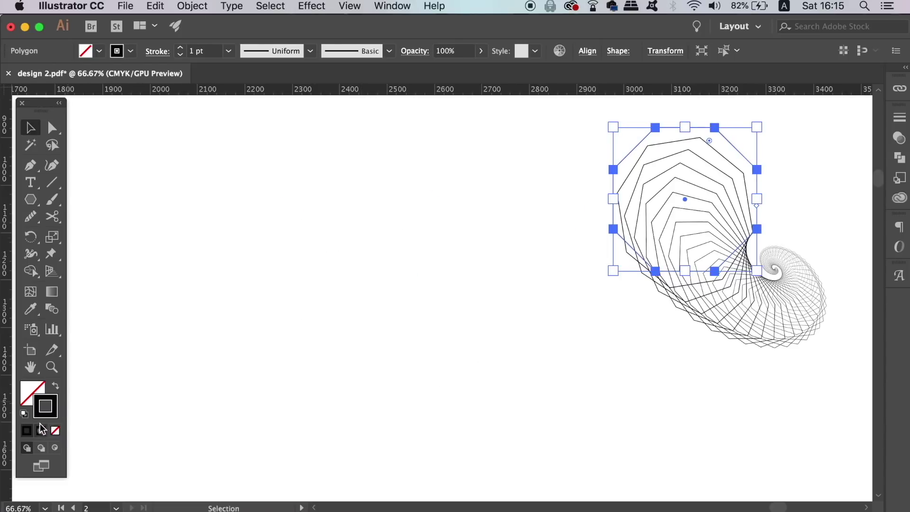
- Recolour the spiral's stroke to light blue (#3e96ed) and reselect it to check
{"action": "double_click", "coordinate": [45, 406]}
{"action": "left_click", "coordinate": [633, 370]}
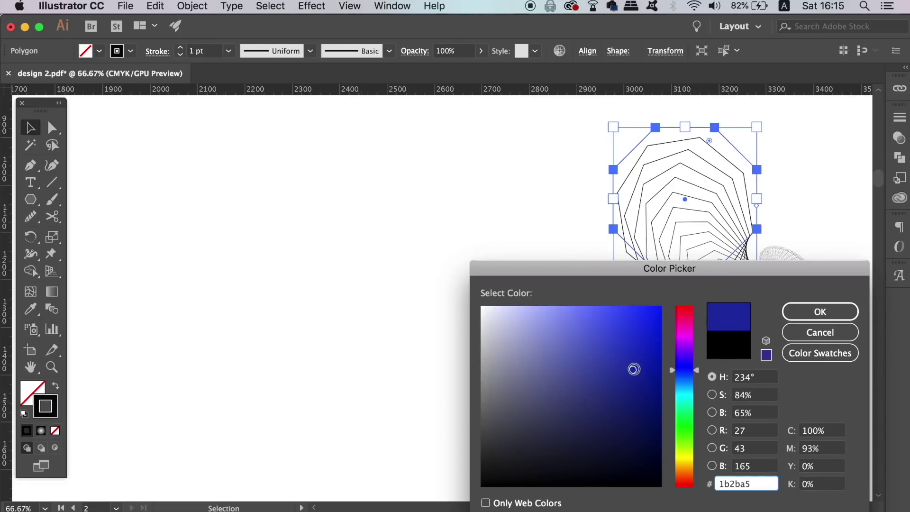
{"action": "left_click", "coordinate": [688, 381]}
{"action": "left_click", "coordinate": [615, 319]}
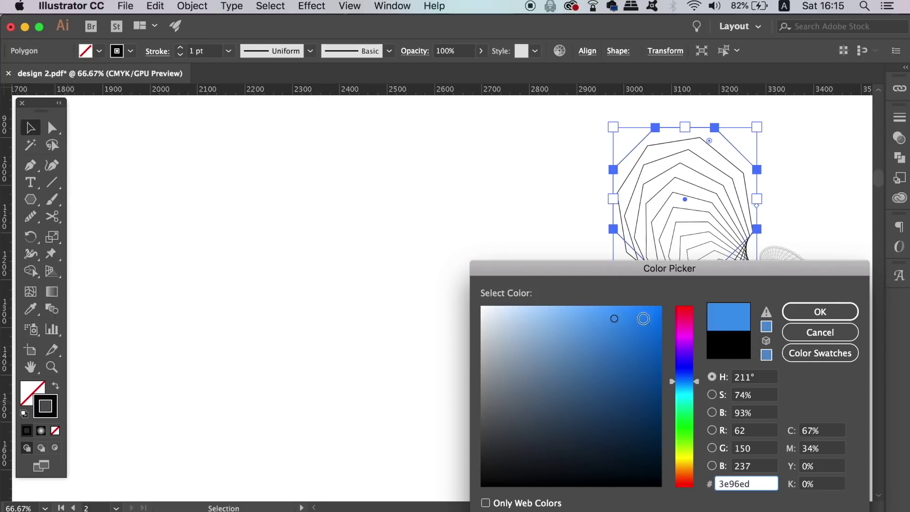
{"action": "left_click", "coordinate": [834, 312]}
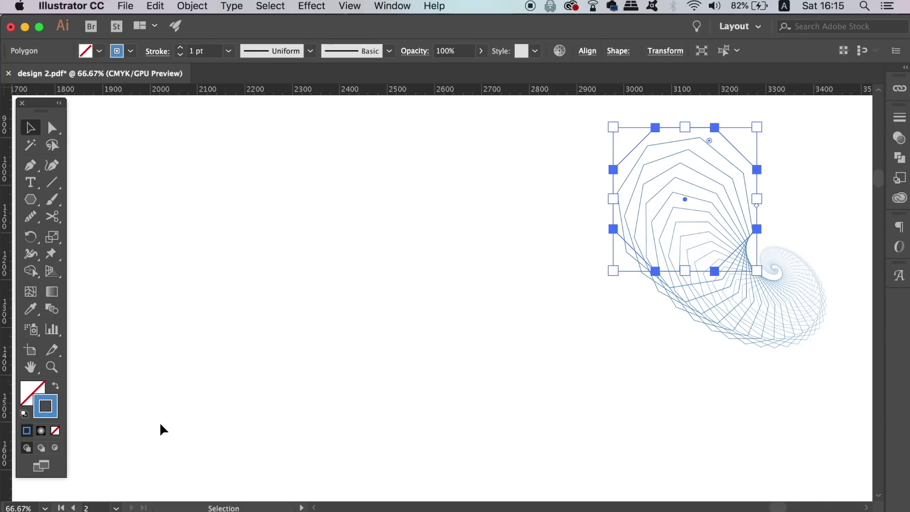
{"action": "left_click", "coordinate": [452, 366]}
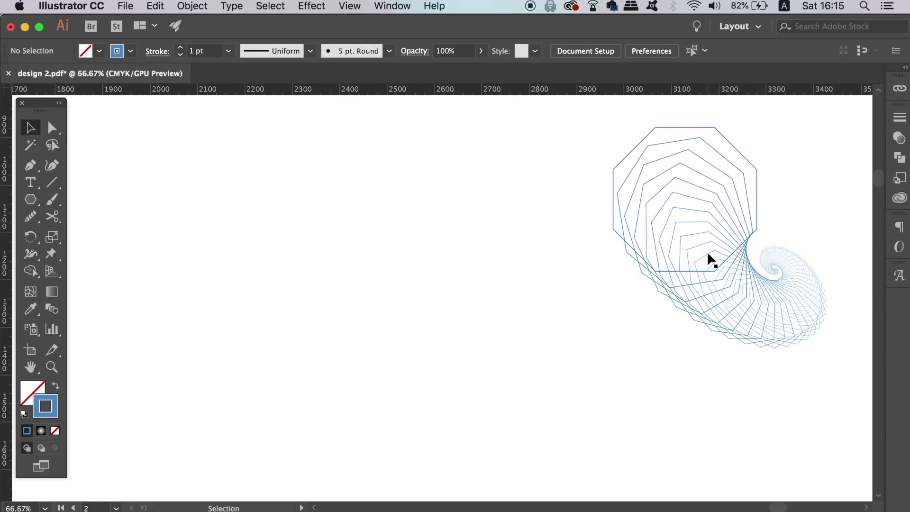
{"action": "left_click", "coordinate": [709, 269]}
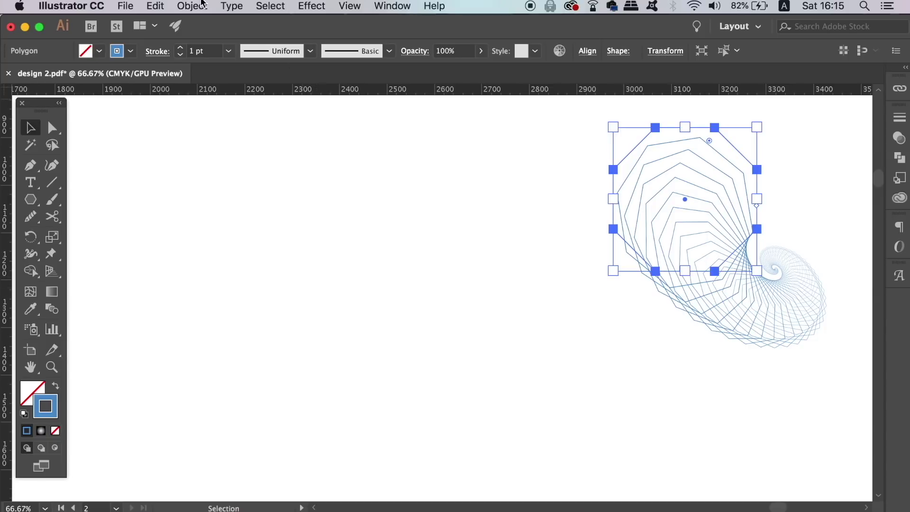
- Run Object > Expand Appearance, then Object > Expand to turn strokes into filled shapes
{"action": "left_click", "coordinate": [203, 5]}
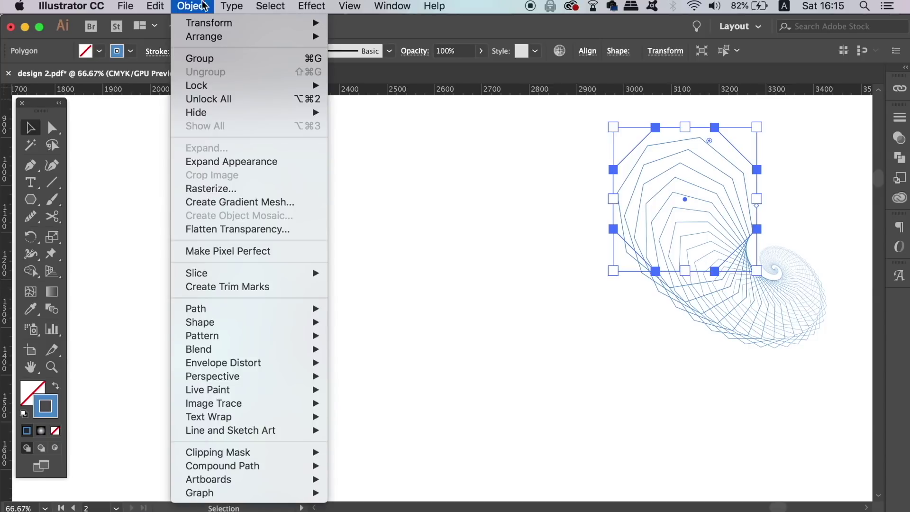
{"action": "left_click", "coordinate": [278, 163]}
{"action": "left_click", "coordinate": [193, 5]}
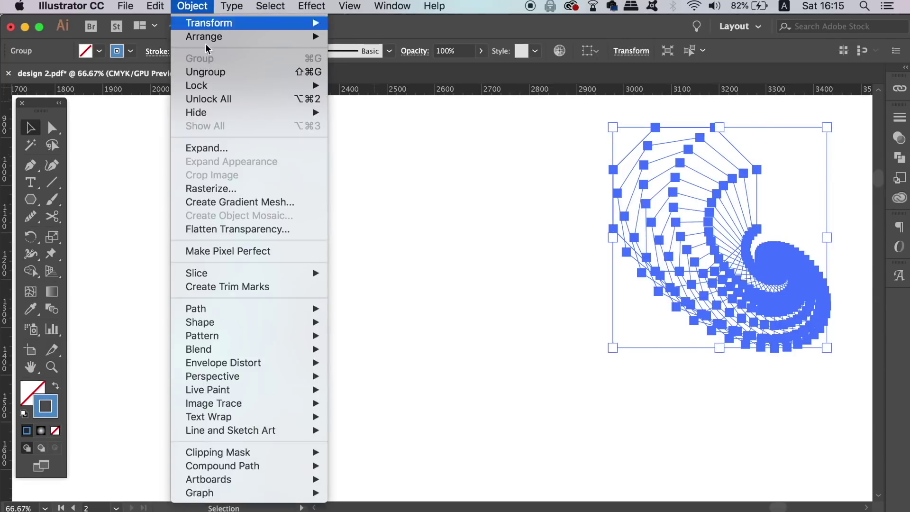
{"action": "left_click", "coordinate": [242, 150]}
{"action": "left_click", "coordinate": [644, 340]}
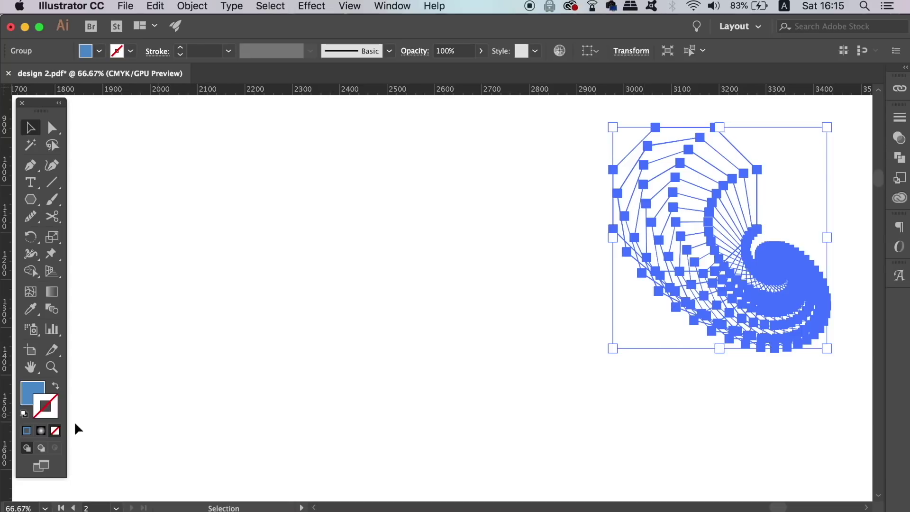
{"action": "left_click", "coordinate": [41, 430]}
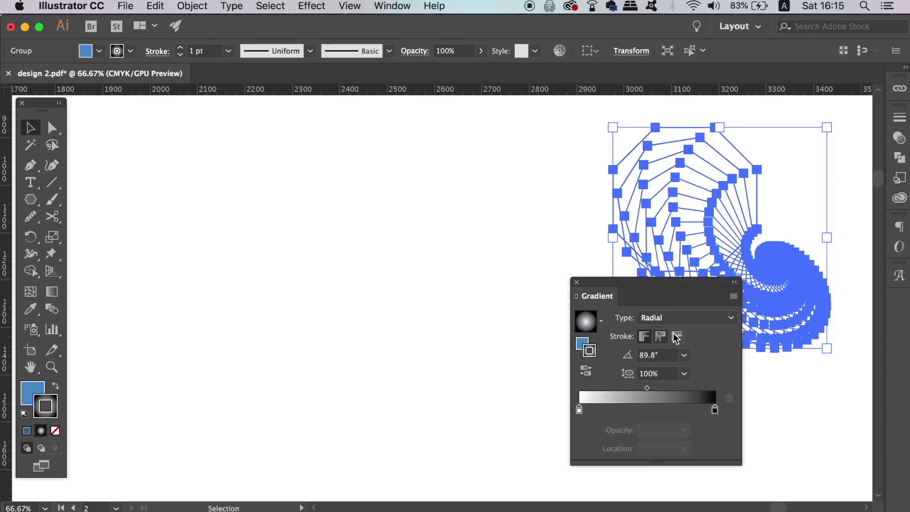
- Apply a gradient fill to the expanded spiral and drag the Gradient panel aside
{"action": "left_click", "coordinate": [734, 222]}
{"action": "left_click_drag", "start_coordinate": [692, 284], "coordinate": [479, 229]}
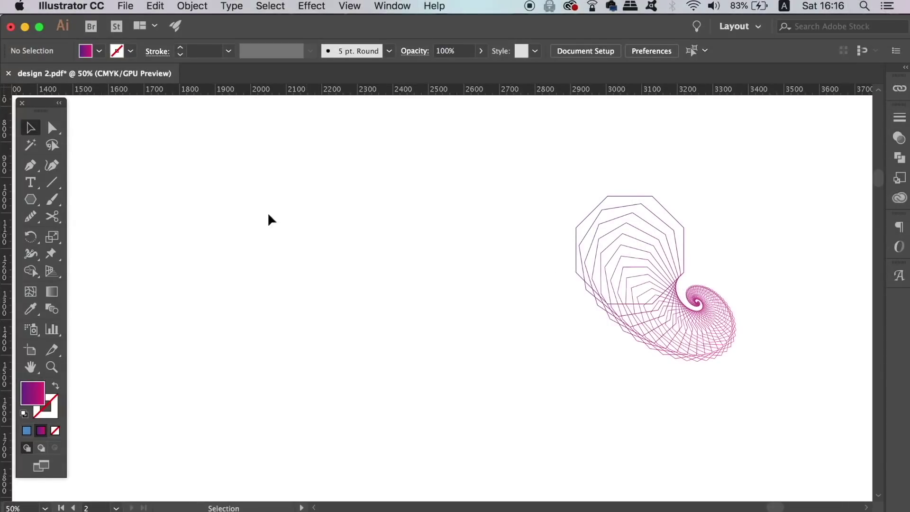
- Draw a 310 px square with a blue outline and no fill left of the spiral
{"action": "left_click", "coordinate": [31, 201]}
{"action": "left_click_drag", "start_coordinate": [33, 204], "coordinate": [92, 197]}
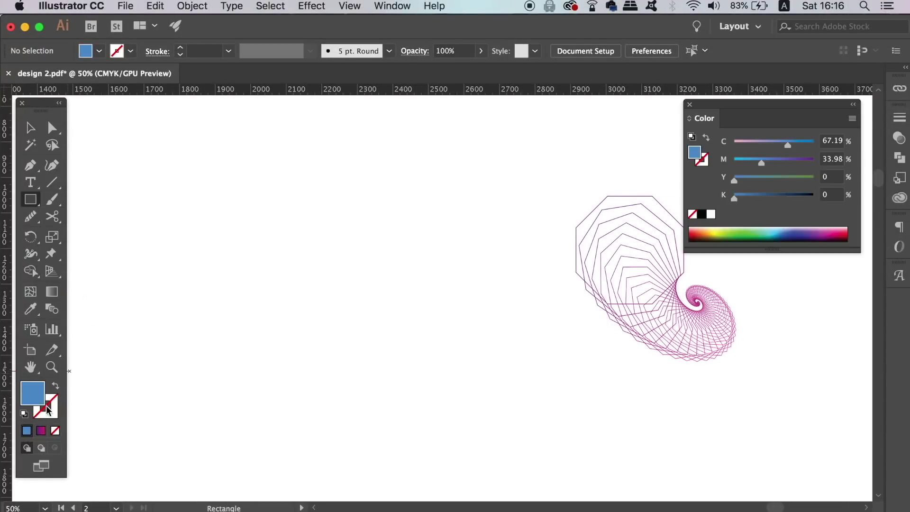
{"action": "left_click", "coordinate": [55, 386]}
{"action": "left_click_drag", "start_coordinate": [277, 194], "coordinate": [389, 282]}
{"action": "left_click", "coordinate": [690, 105]}
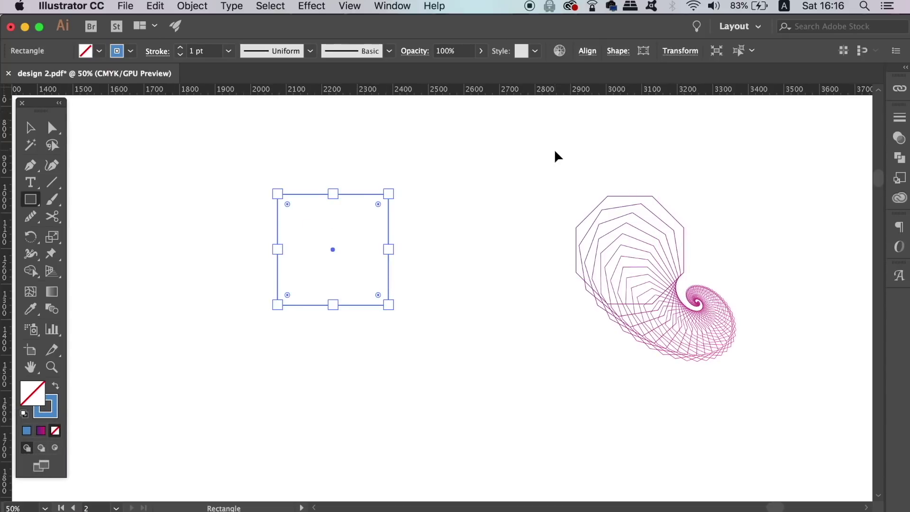
{"action": "key", "text": "super+equal"}
{"action": "key", "text": "super+equal"}
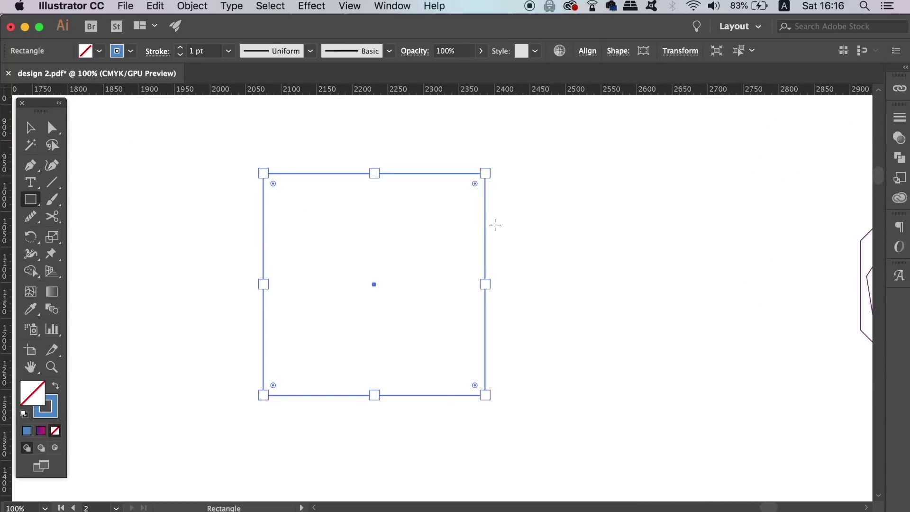
- Select the square and apply Effect > Distort & Transform > Transform
{"action": "key", "text": "v"}
{"action": "left_click", "coordinate": [270, 6]}
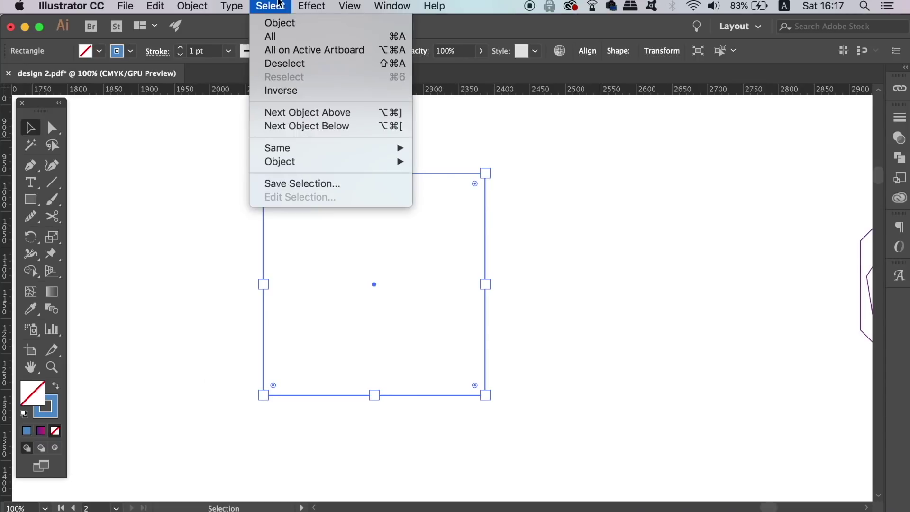
{"action": "mouse_move", "coordinate": [321, 3]}
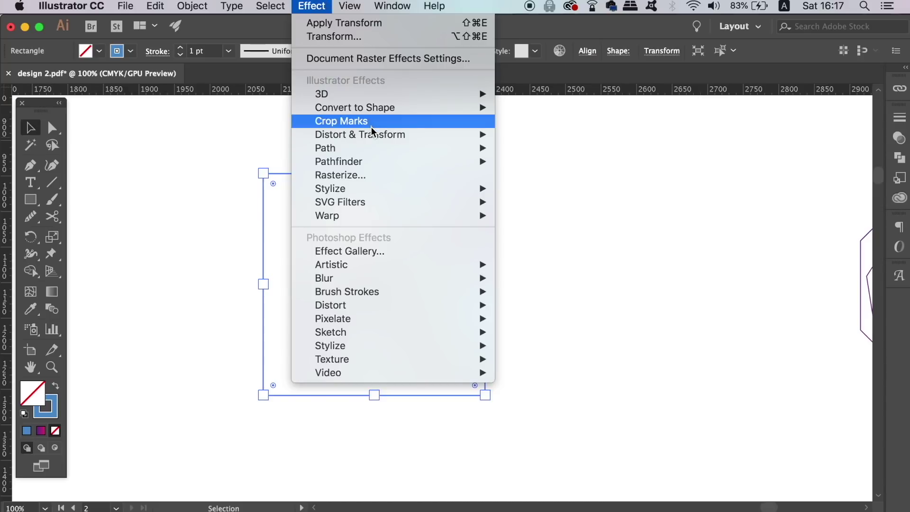
{"action": "mouse_move", "coordinate": [378, 137]}
{"action": "left_click", "coordinate": [578, 182]}
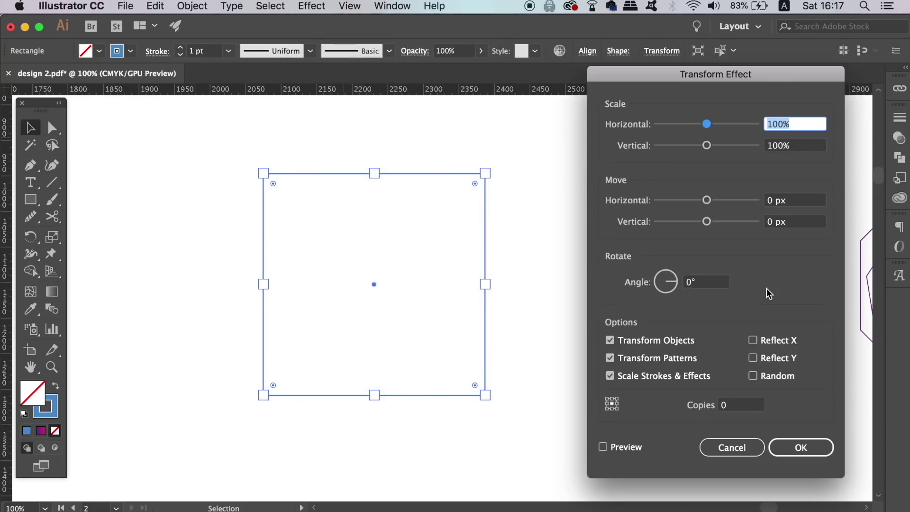
- Preview 45 copies scaled to 95%, each shifted -3 px horizontally
{"action": "left_click", "coordinate": [638, 446]}
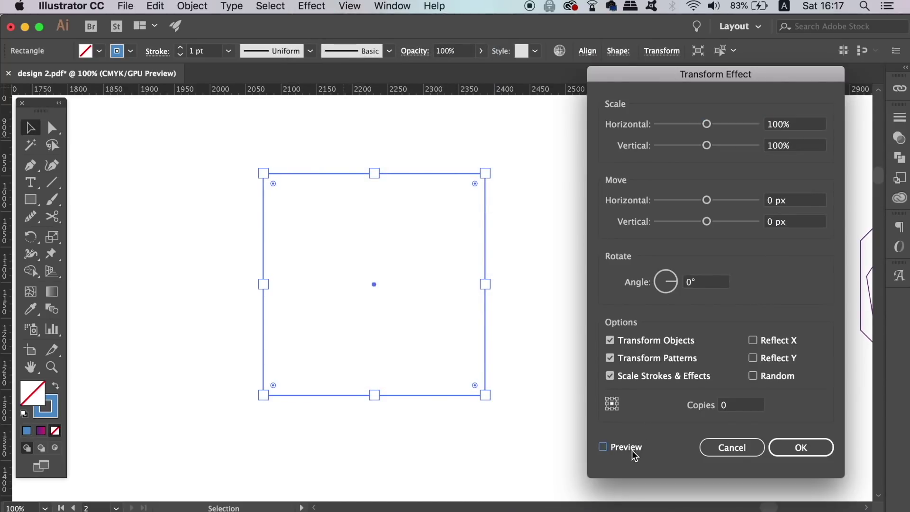
{"action": "left_click", "coordinate": [740, 405]}
{"action": "type", "text": "45"}
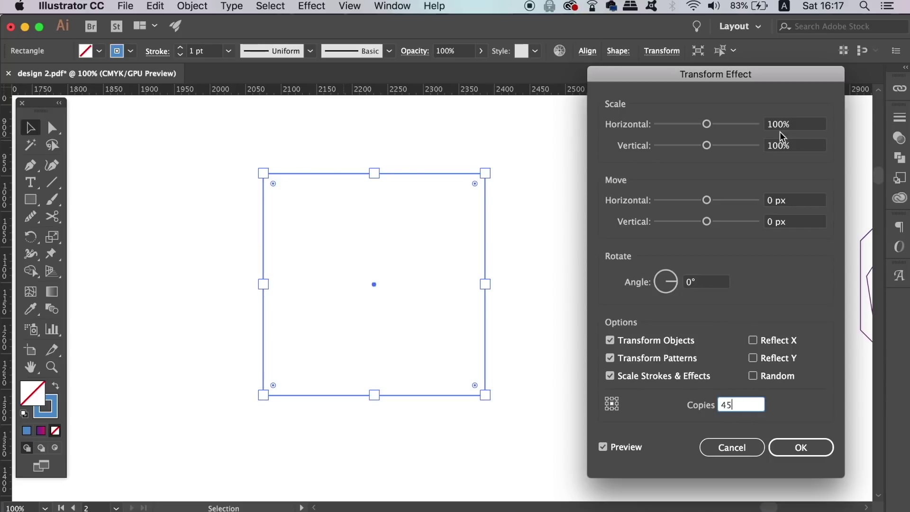
{"action": "left_click_drag", "start_coordinate": [706, 124], "coordinate": [703, 148]}
{"action": "left_click", "coordinate": [653, 378]}
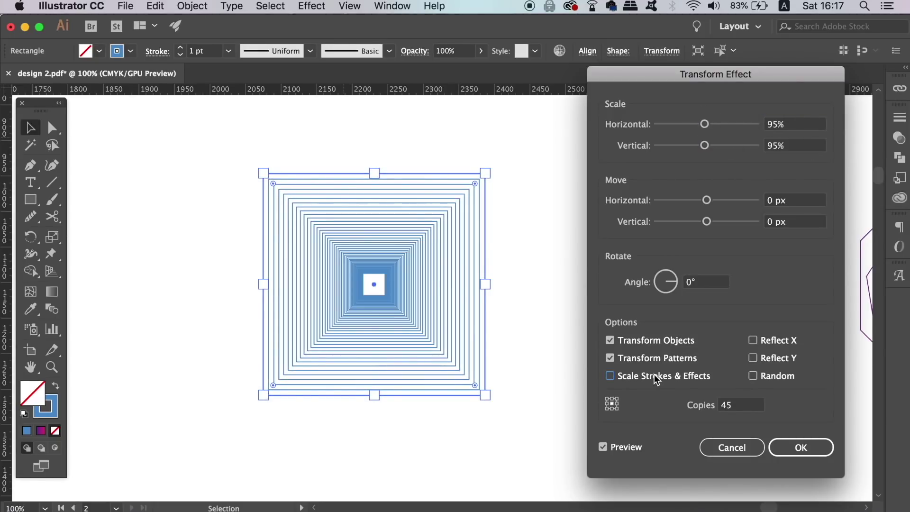
{"action": "left_click", "coordinate": [657, 378]}
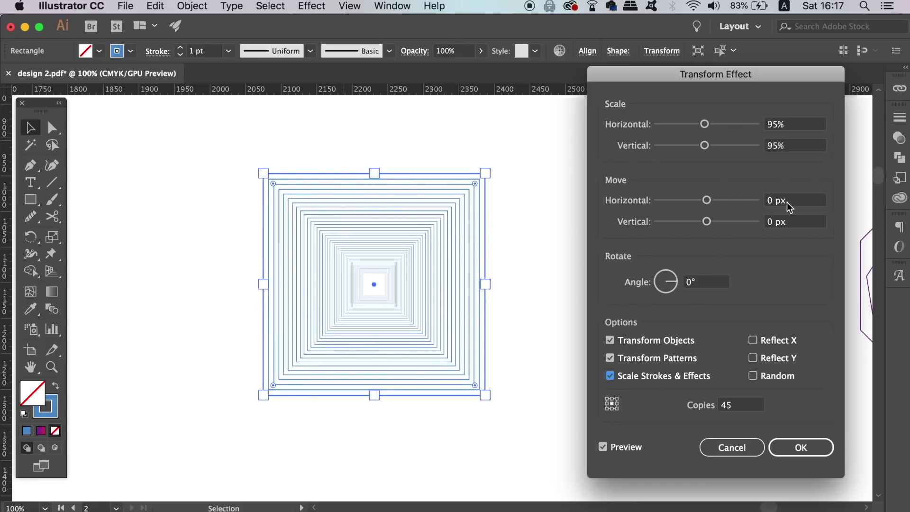
{"action": "left_click_drag", "start_coordinate": [721, 202], "coordinate": [725, 207]}
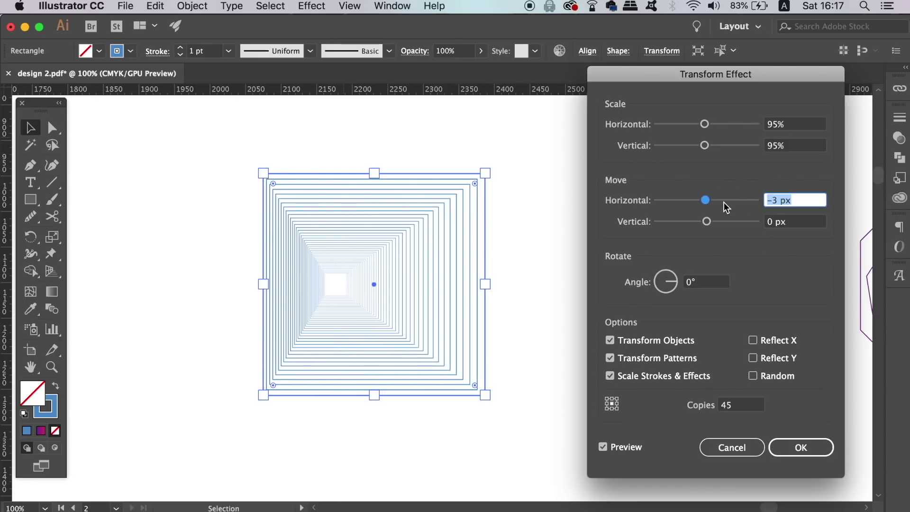
- Centre the copies with a 0 px horizontal move and rotate each copy by 3°
{"action": "key", "text": "Down"}
{"action": "key", "text": "Down"}
{"action": "key", "text": "Down"}
{"action": "key", "text": "Down"}
{"action": "key", "text": "Down"}
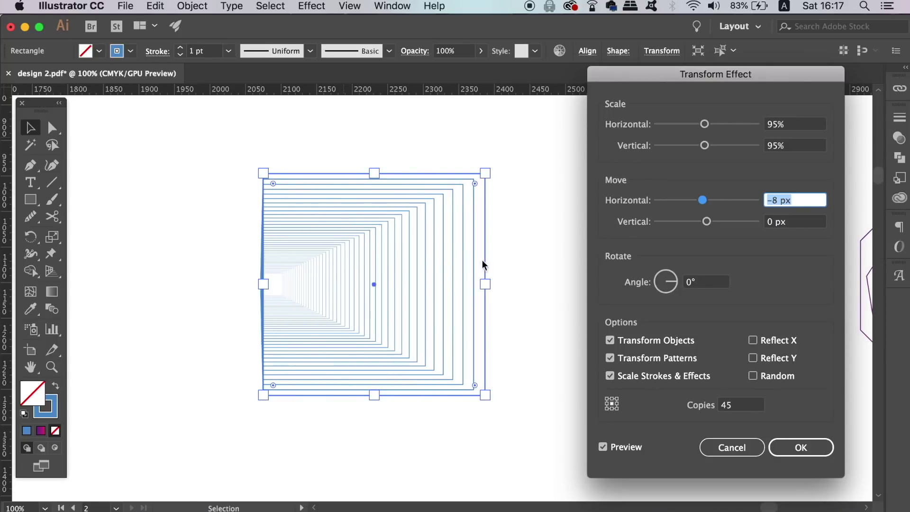
{"action": "key", "text": "Down"}
{"action": "key", "text": "Down"}
{"action": "key", "text": "Down"}
{"action": "key", "text": "Down"}
{"action": "key", "text": "Down"}
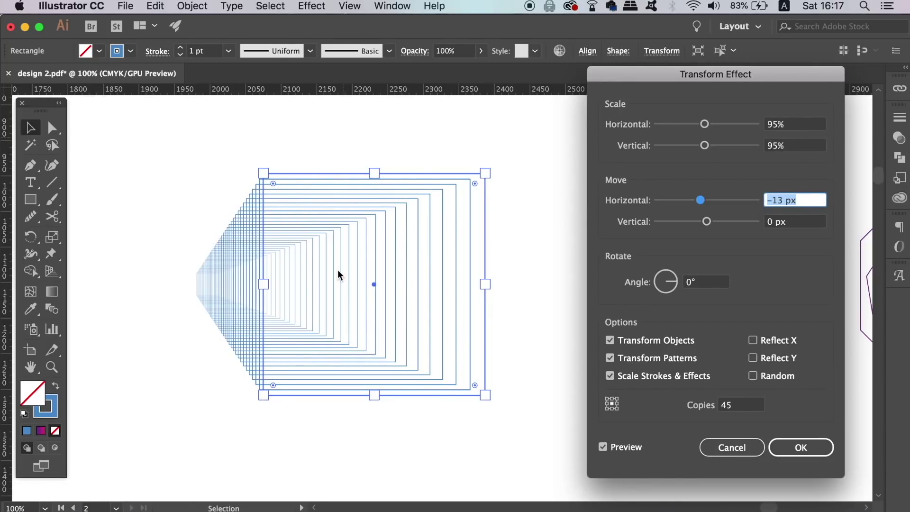
{"action": "key", "text": "Up"}
{"action": "key", "text": "Up"}
{"action": "key", "text": "Up"}
{"action": "key", "text": "Up"}
{"action": "key", "text": "Up"}
{"action": "key", "text": "Up"}
{"action": "key", "text": "Up"}
{"action": "key", "text": "Up"}
{"action": "key", "text": "Up"}
{"action": "key", "text": "Up"}
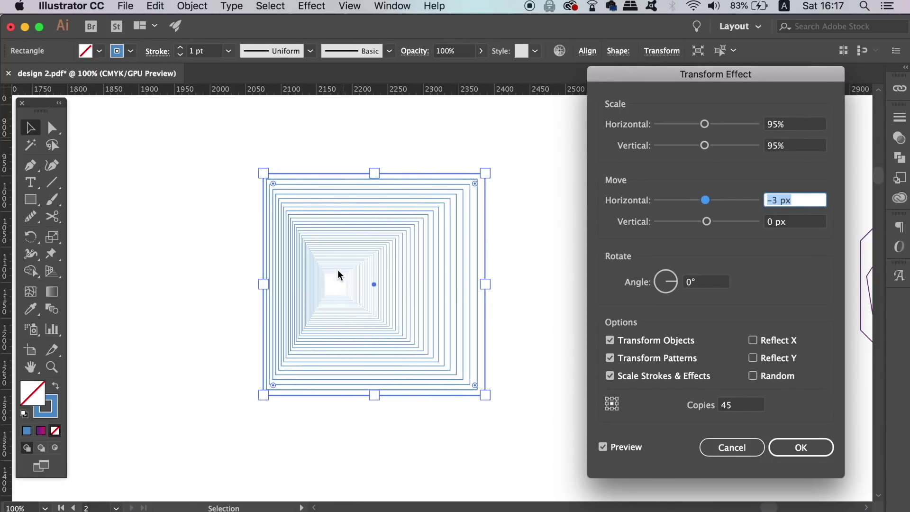
{"action": "key", "text": "Up"}
{"action": "key", "text": "Up"}
{"action": "key", "text": "Up"}
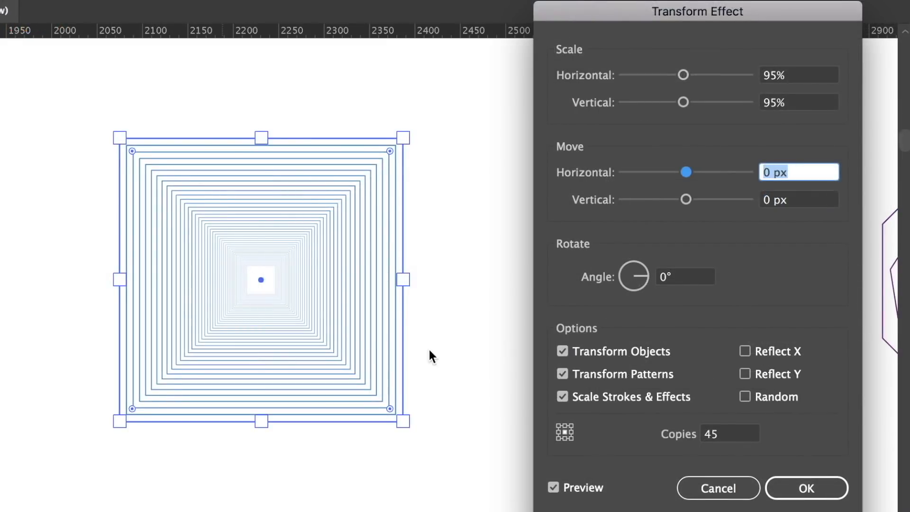
{"action": "left_click", "coordinate": [671, 279]}
{"action": "key", "text": "Up"}
{"action": "key", "text": "Up"}
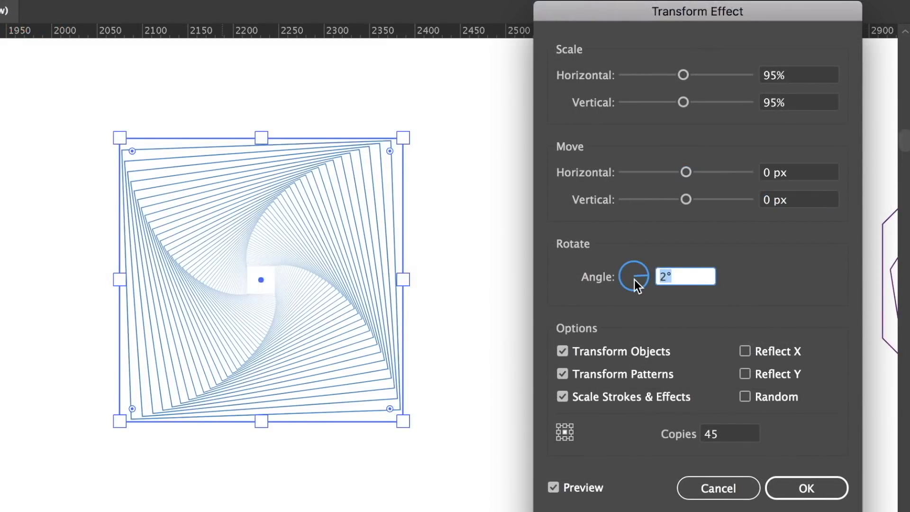
{"action": "key", "text": "Up"}
{"action": "key", "text": "Up"}
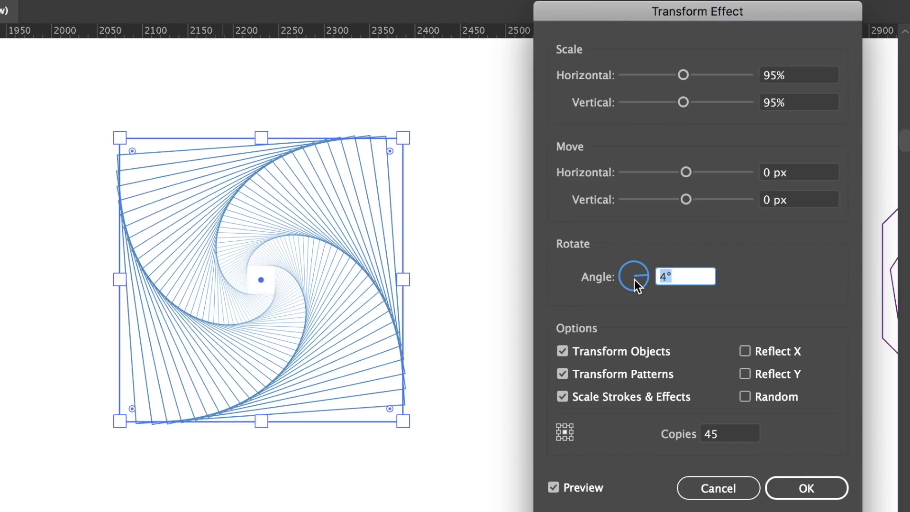
{"action": "key", "text": "Up"}
{"action": "key", "text": "Down"}
{"action": "key", "text": "Down"}
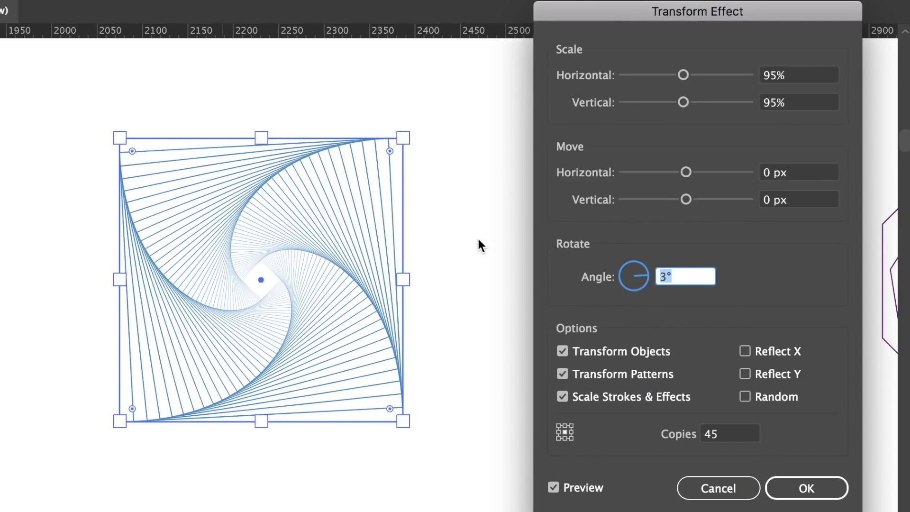
{"action": "key", "text": "Up"}
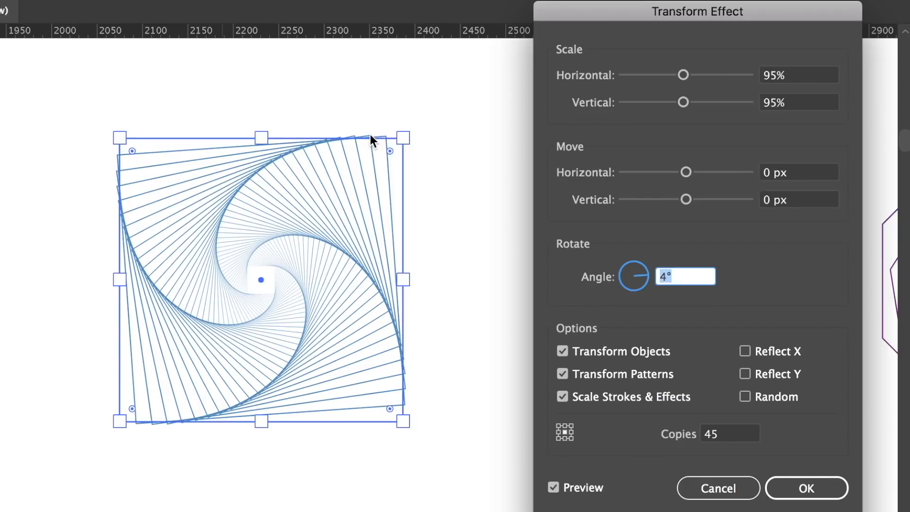
{"action": "key", "text": "Down"}
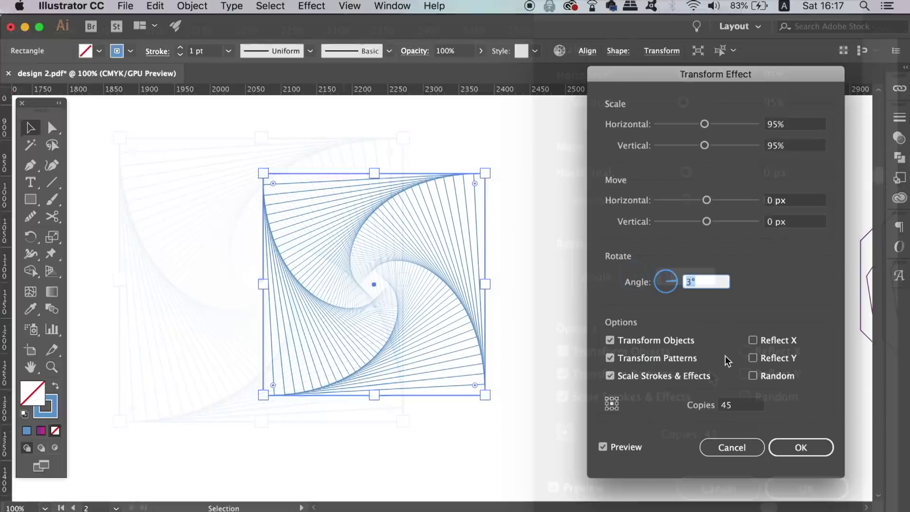
- Turn off Scale Strokes & Effects and apply the Transform effect
{"action": "left_click", "coordinate": [617, 401]}
{"action": "left_click", "coordinate": [653, 378]}
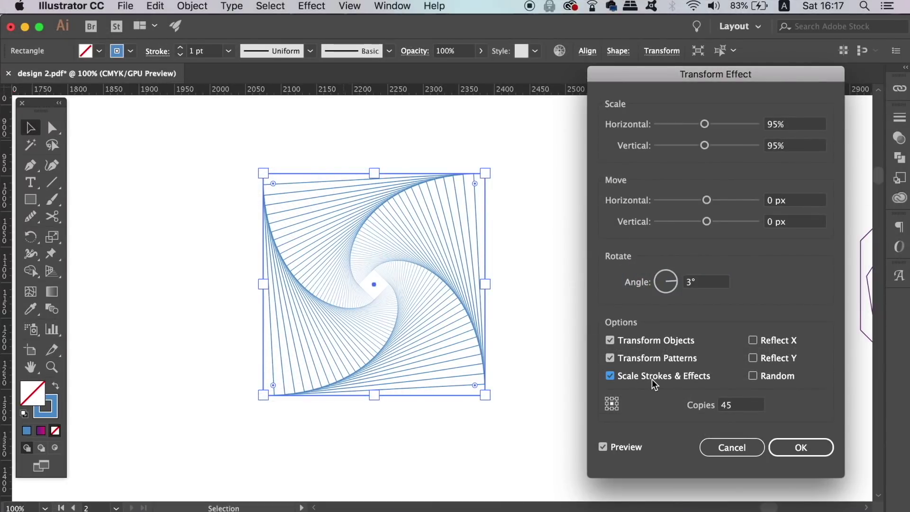
{"action": "left_click", "coordinate": [654, 379]}
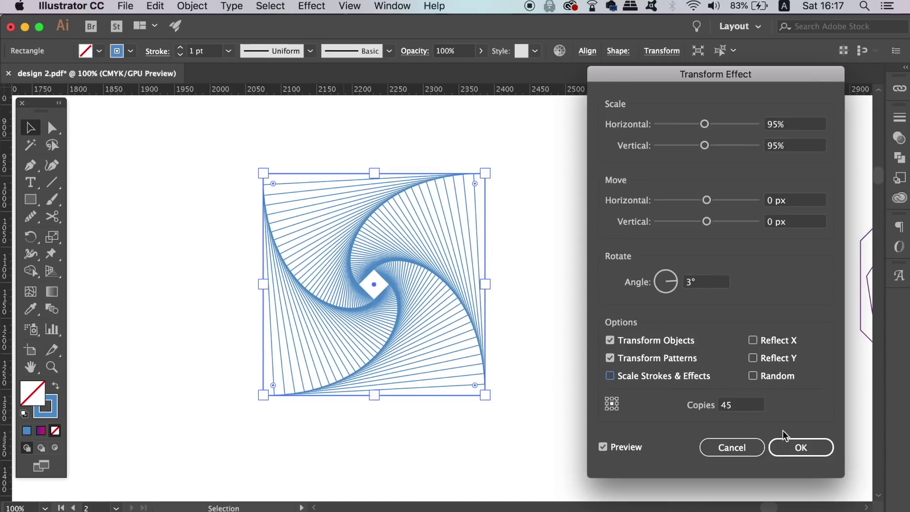
{"action": "left_click", "coordinate": [791, 445]}
{"action": "left_click", "coordinate": [146, 149]}
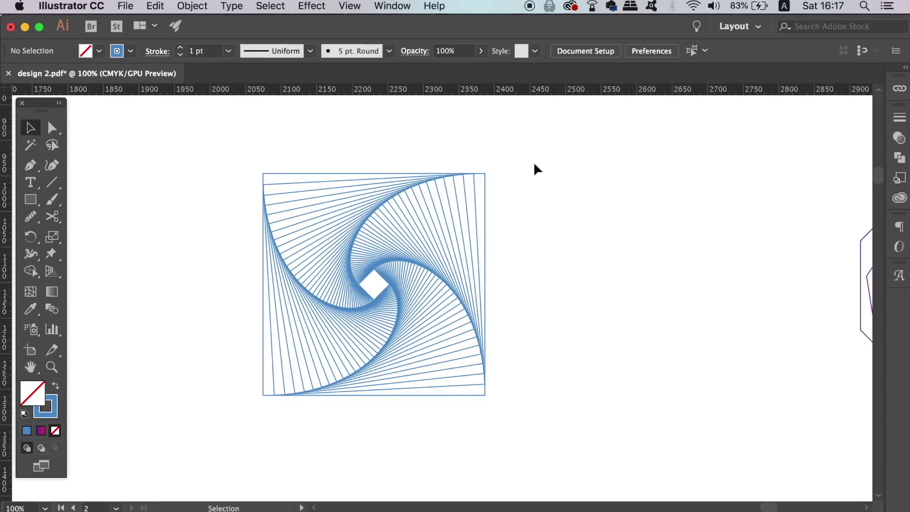
- Try a 3 pt stroke, then set the square spiral to 0.75 pt and zoom to 200%
{"action": "left_click", "coordinate": [411, 289]}
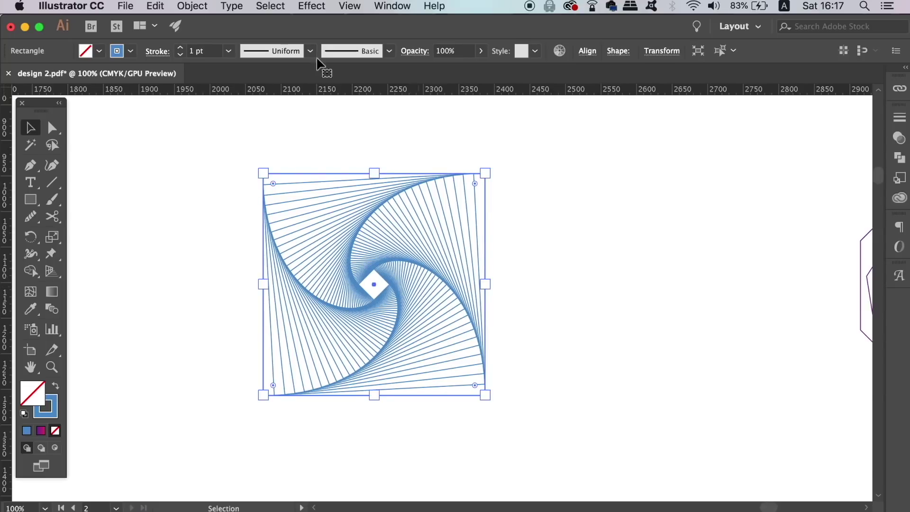
{"action": "left_click", "coordinate": [180, 48]}
{"action": "left_click", "coordinate": [181, 48]}
{"action": "left_click", "coordinate": [157, 127]}
{"action": "left_click", "coordinate": [291, 185]}
{"action": "left_click", "coordinate": [228, 50]}
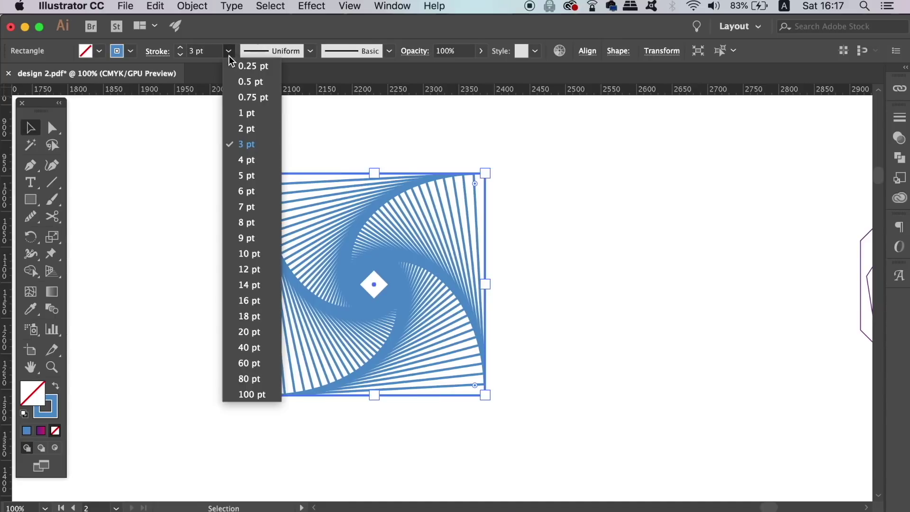
{"action": "left_click", "coordinate": [243, 95]}
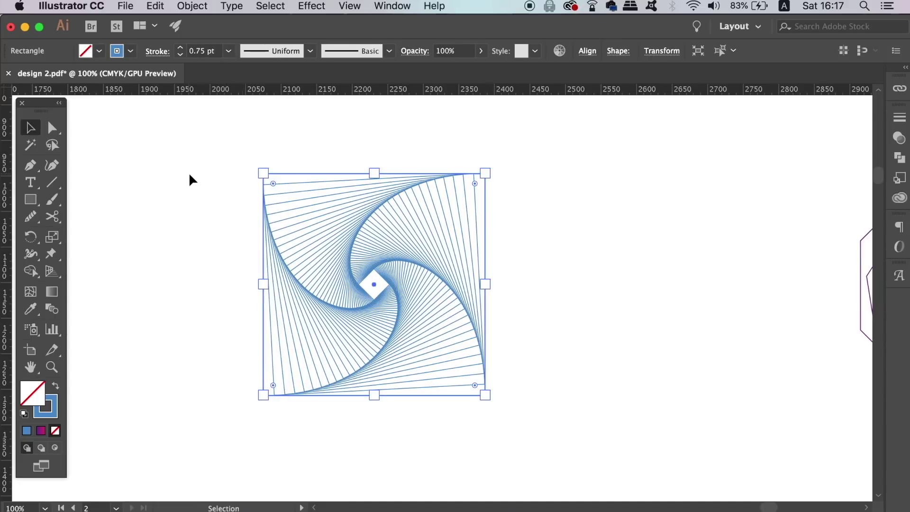
{"action": "key", "text": "super+equal"}
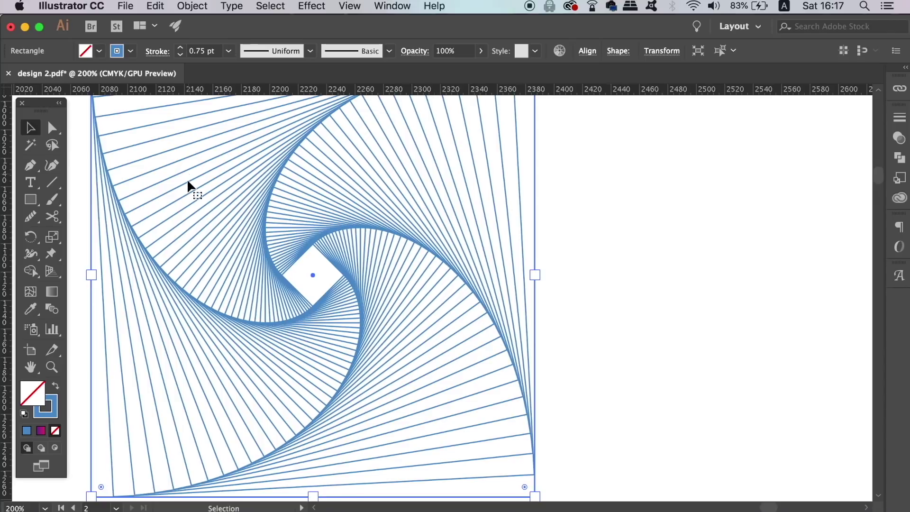
{"action": "left_click_drag", "start_coordinate": [305, 265], "coordinate": [407, 317]}
- Rotate-copy the square spiral by 36° about its centre, repeating to close the ring
{"action": "key", "text": "r"}
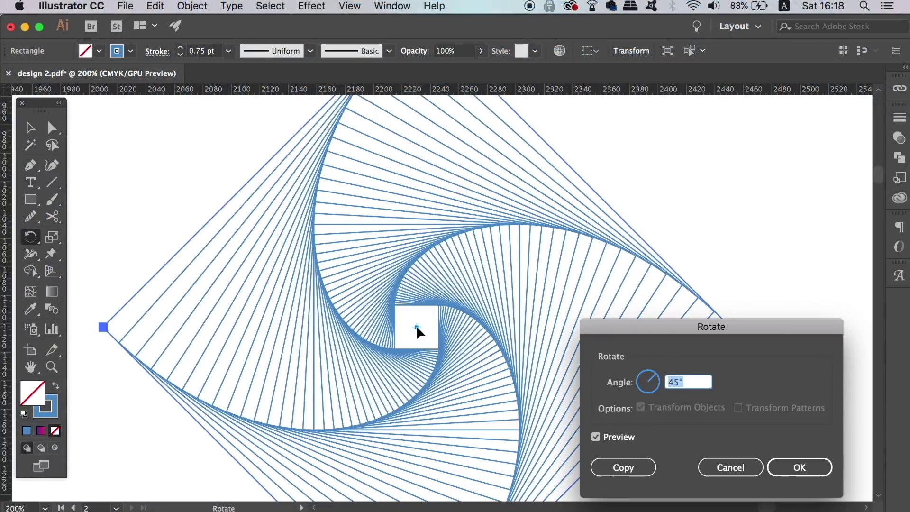
{"action": "type", "text": "36"}
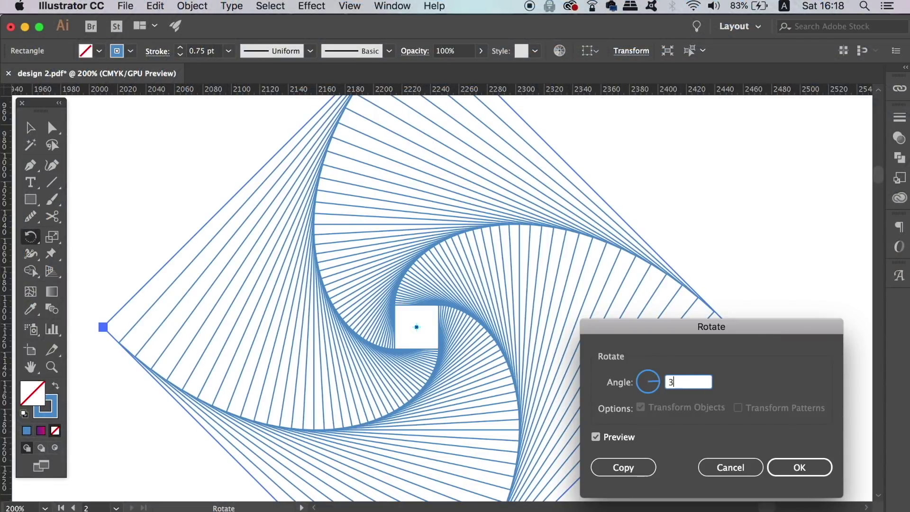
{"action": "left_click", "coordinate": [622, 437]}
{"action": "left_click", "coordinate": [622, 437]}
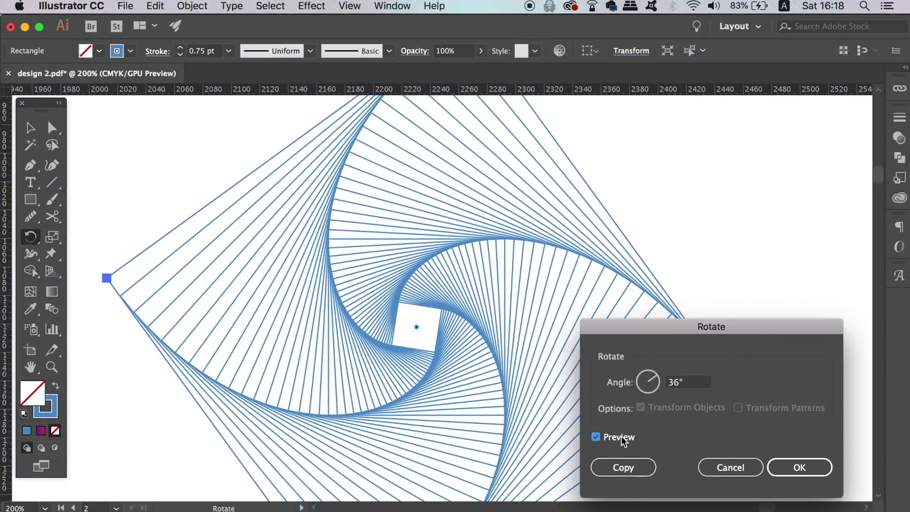
{"action": "left_click", "coordinate": [623, 467]}
{"action": "key", "text": "super+minus"}
{"action": "key", "text": "super+minus"}
{"action": "key", "text": "super+minus"}
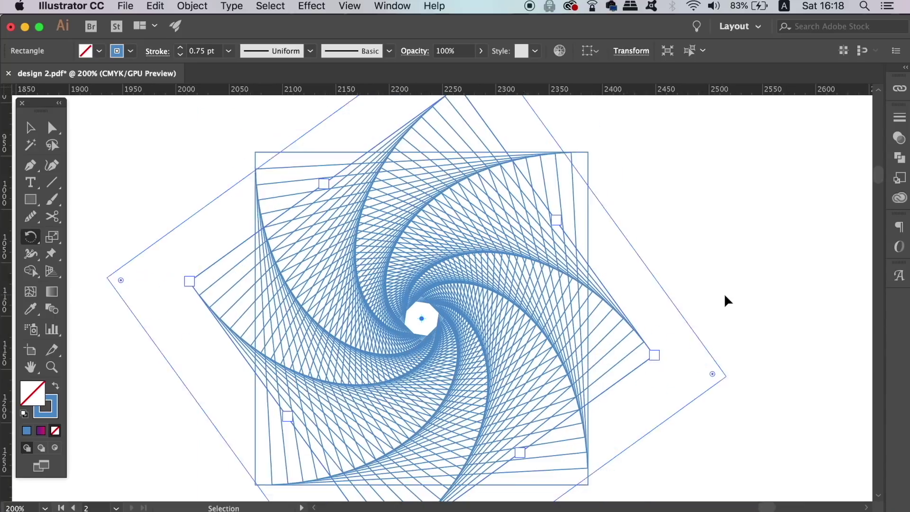
{"action": "key", "text": "super+d"}
{"action": "key", "text": "super+d"}
{"action": "key", "text": "super+d"}
{"action": "key", "text": "super+d"}
{"action": "key", "text": "super+d"}
{"action": "key", "text": "super+d"}
{"action": "key", "text": "super+d"}
{"action": "key", "text": "super+d"}
{"action": "key", "text": "super+d"}
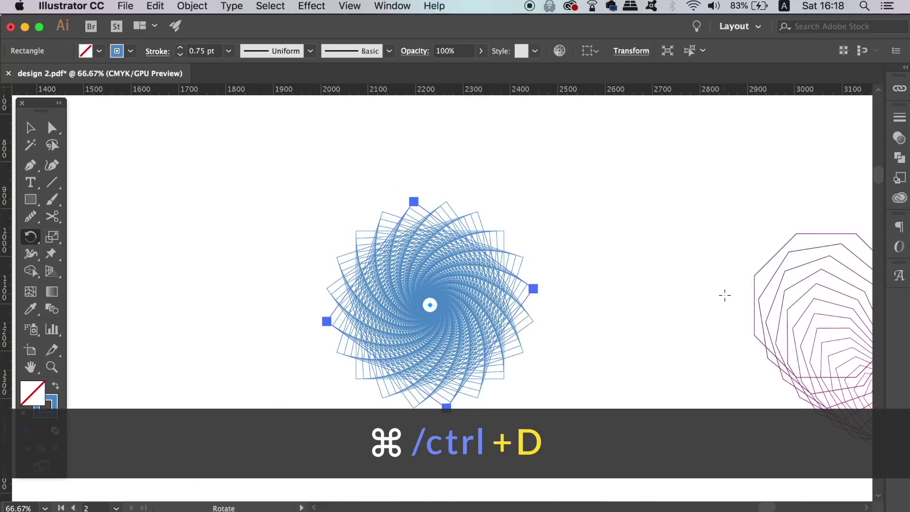
- Marquee-select all the spiral copies, set them to 0.25 pt, and view at 100%
{"action": "key", "text": "v"}
{"action": "left_click", "coordinate": [263, 332]}
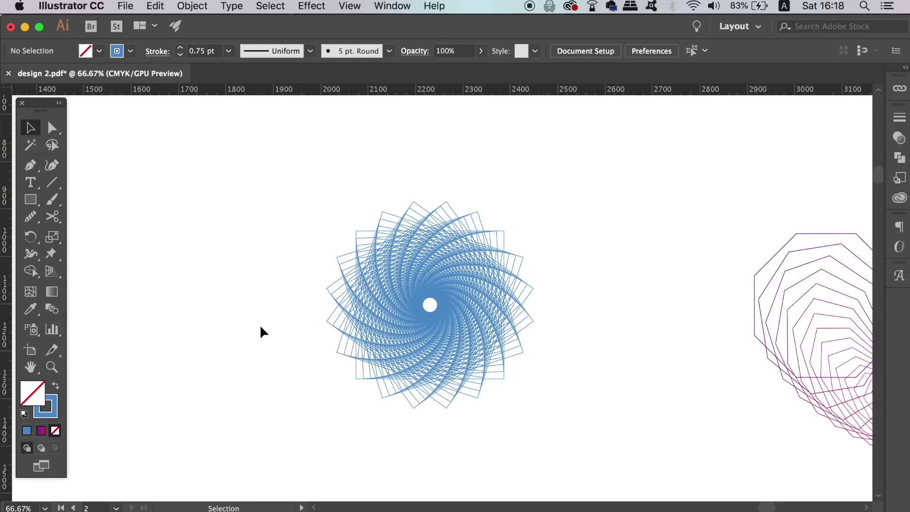
{"action": "left_click_drag", "start_coordinate": [288, 193], "coordinate": [521, 383]}
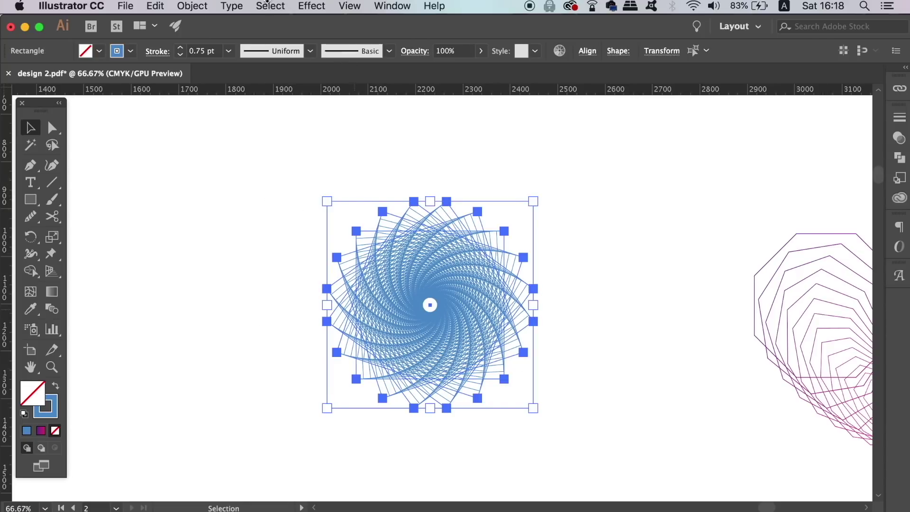
{"action": "left_click", "coordinate": [234, 55]}
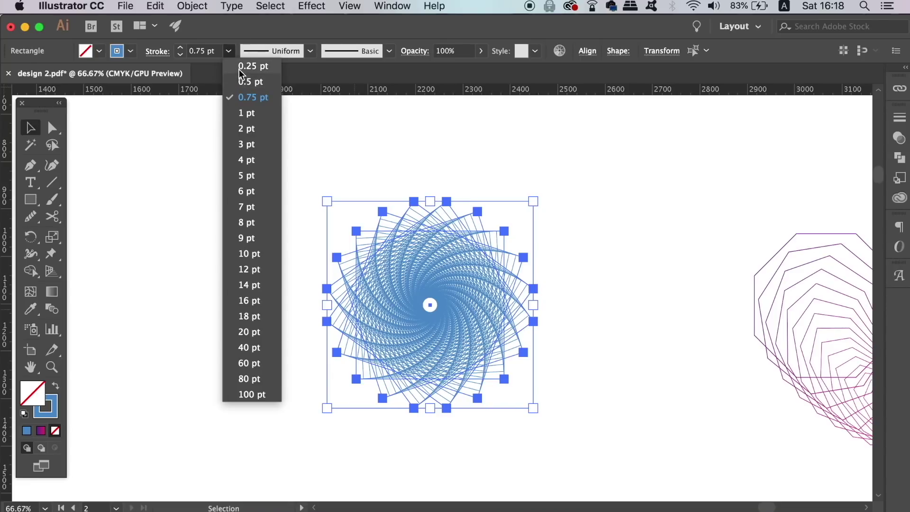
{"action": "left_click", "coordinate": [248, 65]}
{"action": "left_click", "coordinate": [304, 113]}
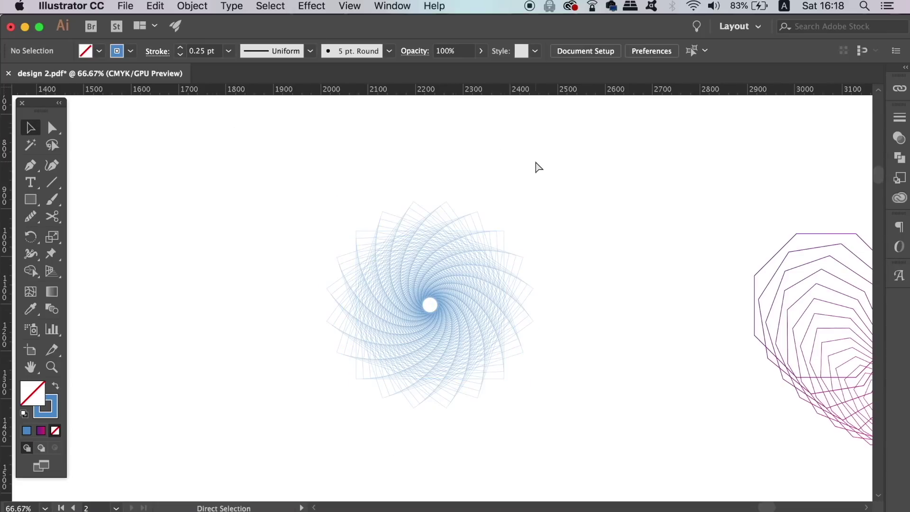
{"action": "key", "text": "super+equal"}
{"action": "key", "text": "super+equal"}
{"action": "key", "text": "super+minus"}
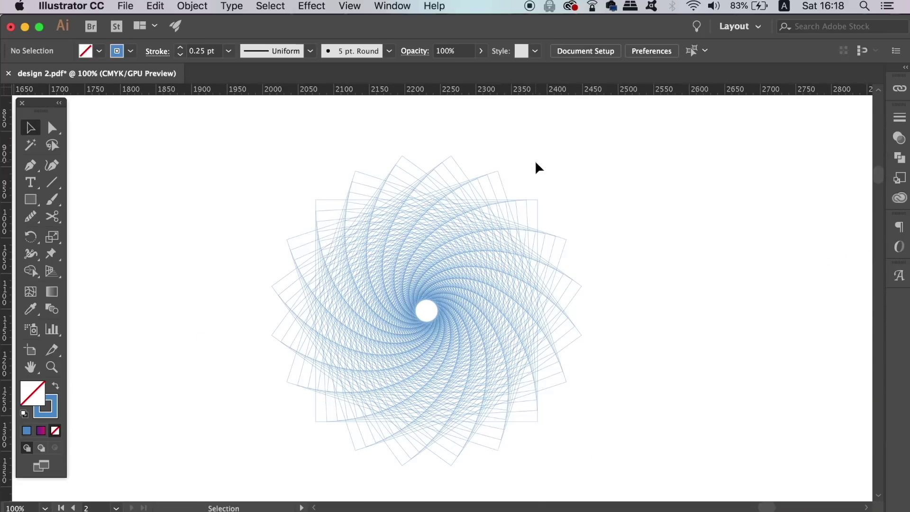